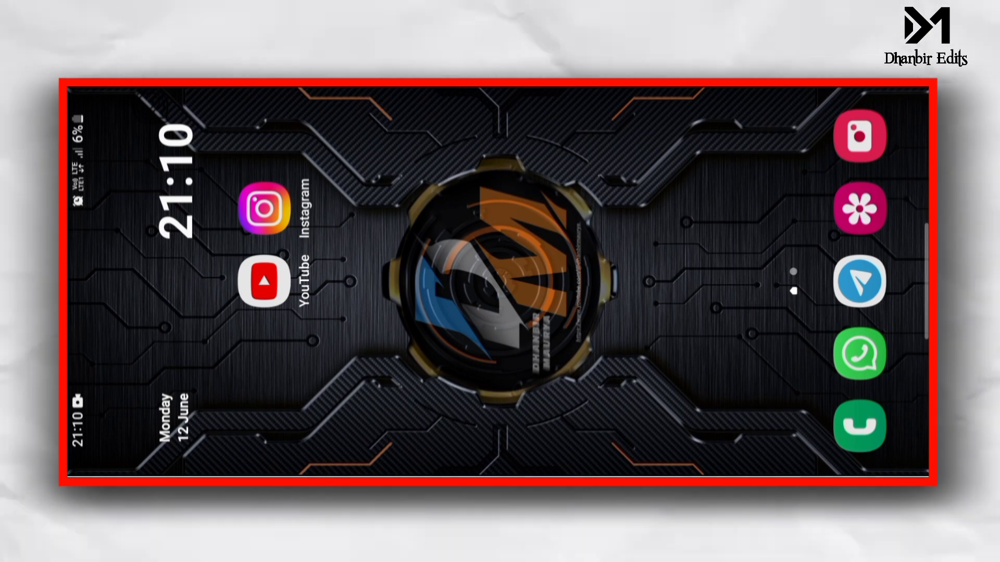
# Launch Snapseed from the Editing Tuls folder and open the tree-and-stones sunset photo with its tools listed
pyautogui.moveTo(599, 183); pyautogui.dragTo(421, 182)
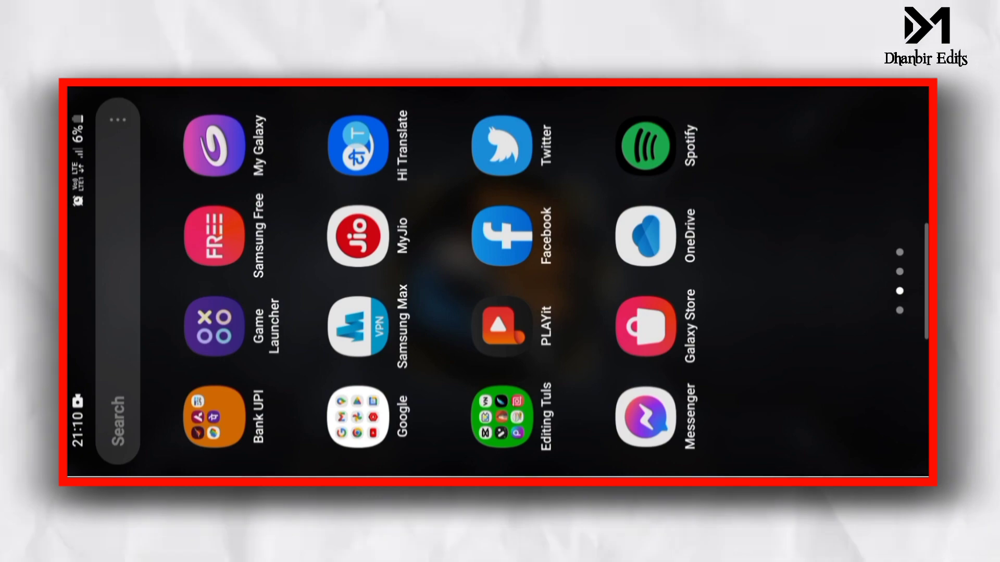
pyautogui.click(501, 417)
pyautogui.moveTo(751, 245); pyautogui.dragTo(752, 311)
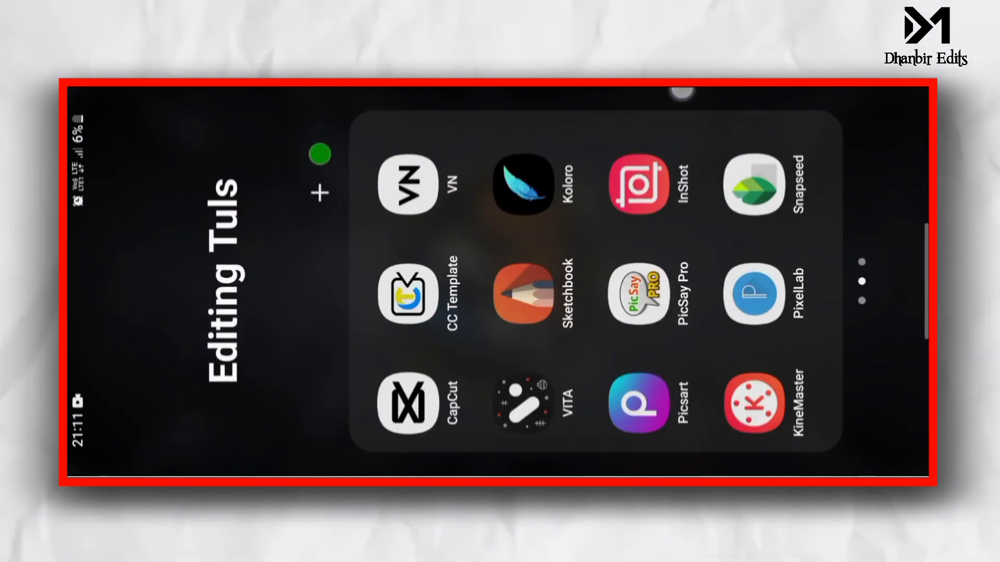
pyautogui.click(754, 233)
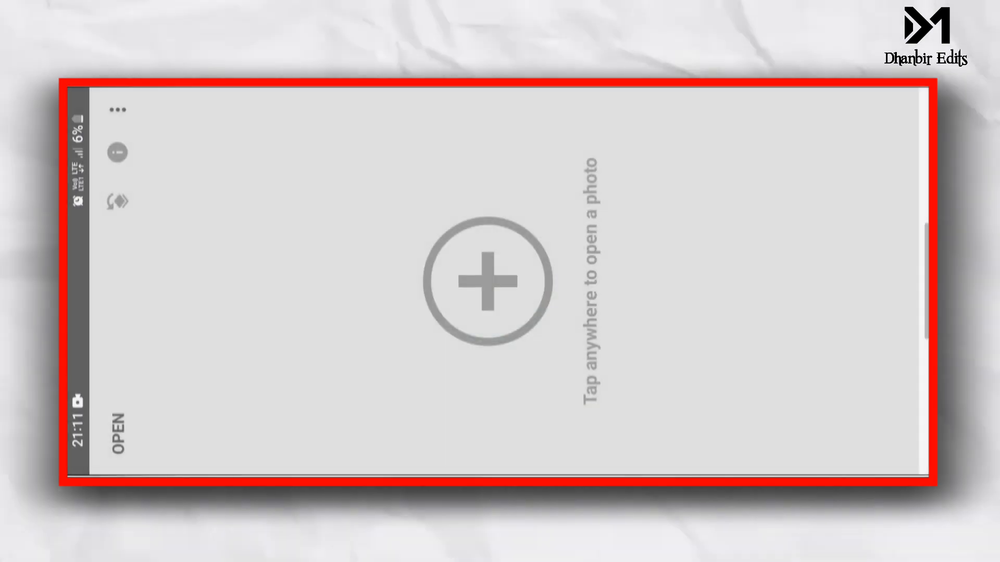
pyautogui.click(488, 281)
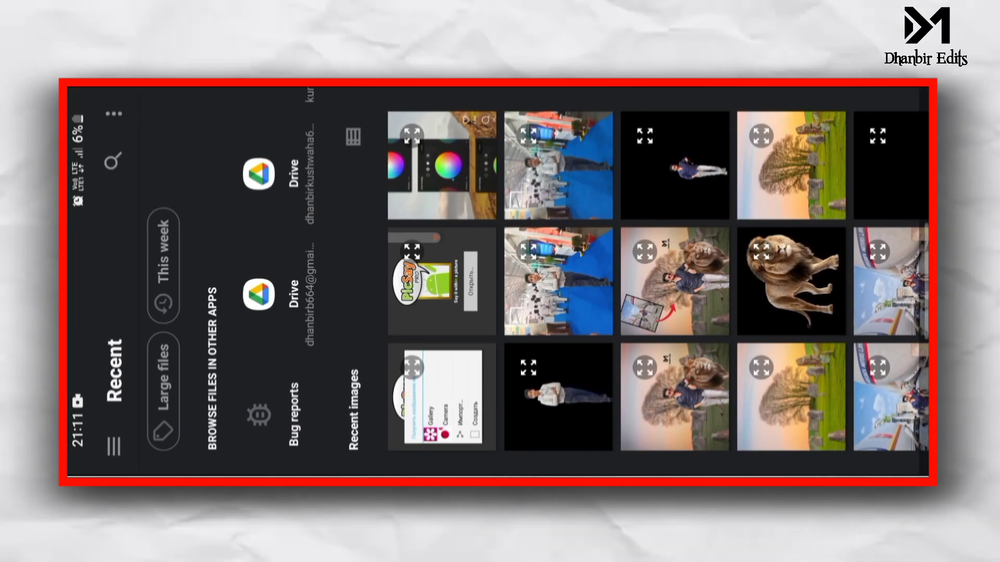
pyautogui.click(790, 139)
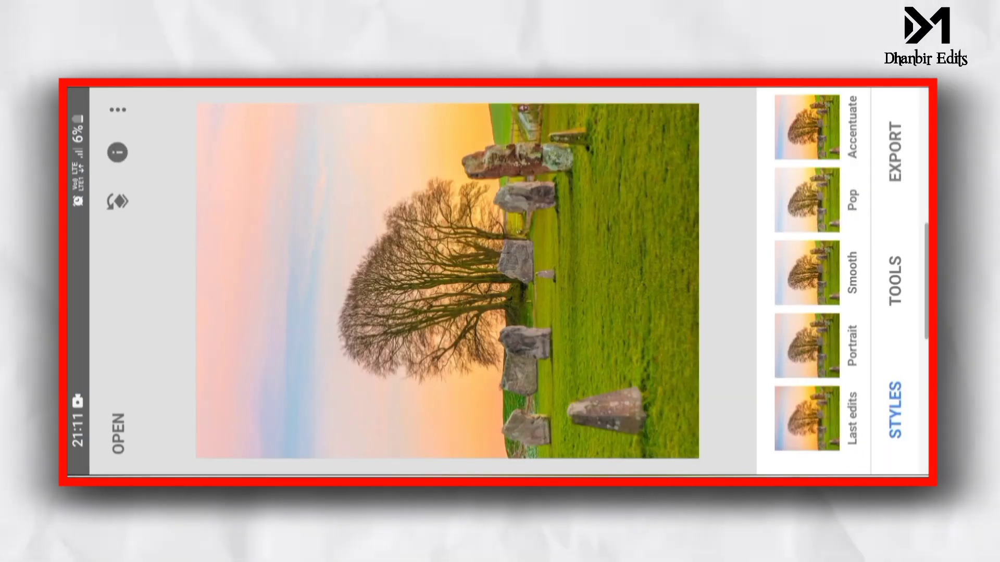
pyautogui.click(895, 282)
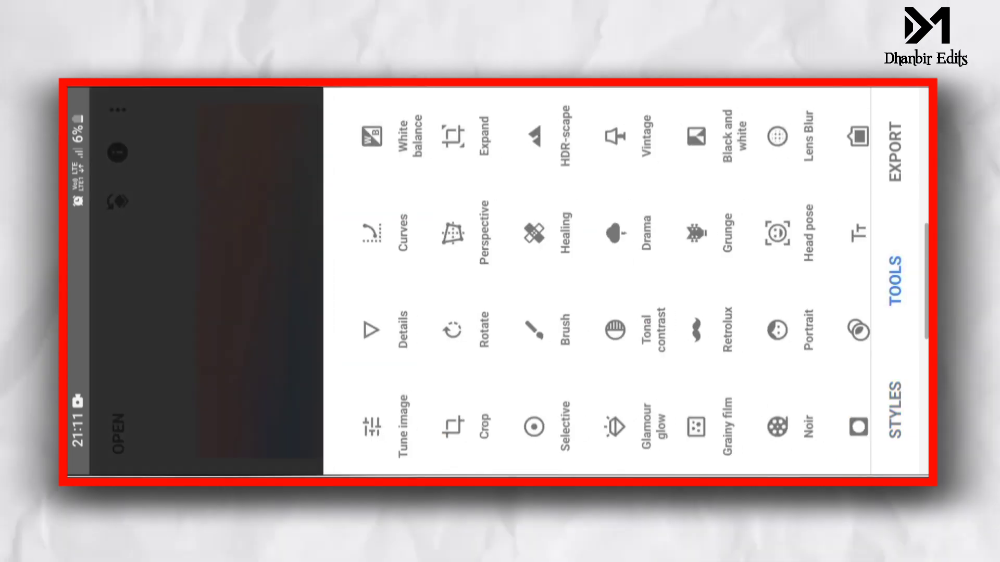
# Apply Lens Blur with a vertical focus ellipse on the right grass, strength +29, transition +63
pyautogui.click(777, 136)
pyautogui.moveTo(627, 269); pyautogui.dragTo(592, 250)
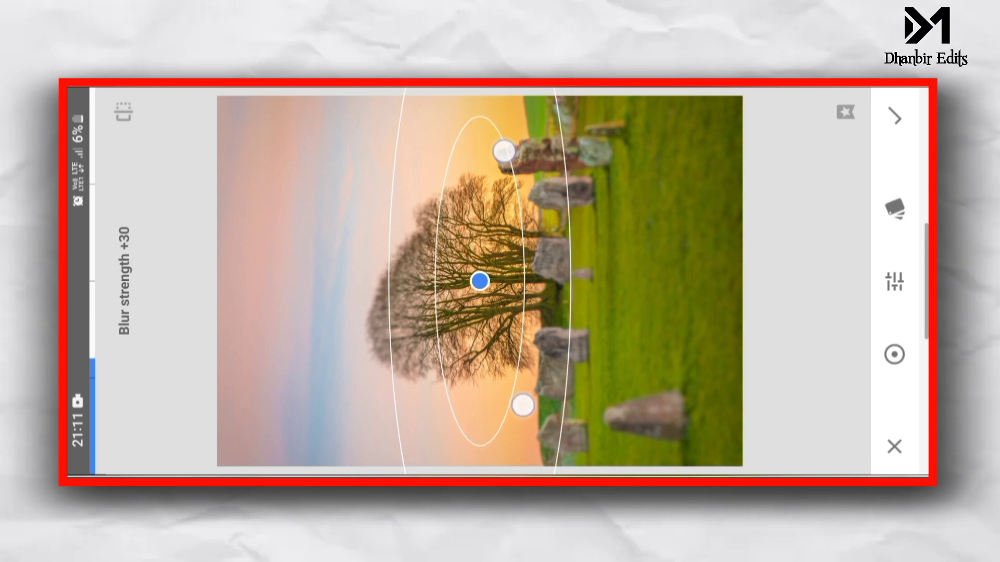
pyautogui.moveTo(480, 281)
pyautogui.mouseDown()
pyautogui.moveTo(674, 284)
pyautogui.moveTo(692, 259)
pyautogui.moveTo(693, 280)
pyautogui.mouseUp()
pyautogui.moveTo(468, 192)
pyautogui.mouseDown()
pyautogui.moveTo(582, 226)
pyautogui.moveTo(582, 216)
pyautogui.mouseUp()
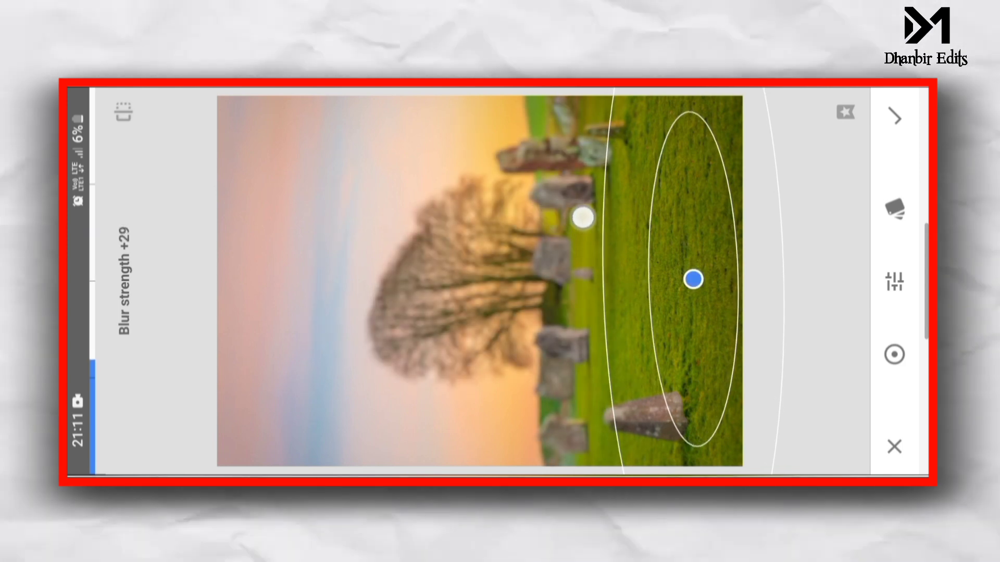
pyautogui.moveTo(427, 131)
pyautogui.mouseDown()
pyautogui.moveTo(521, 131)
pyautogui.moveTo(570, 146)
pyautogui.mouseUp()
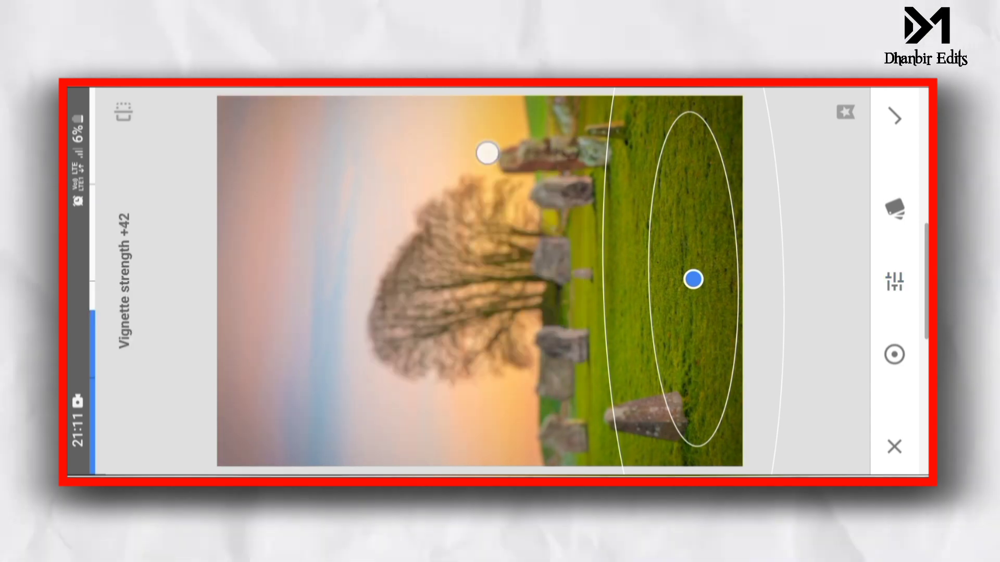
pyautogui.moveTo(486, 152); pyautogui.dragTo(530, 160)
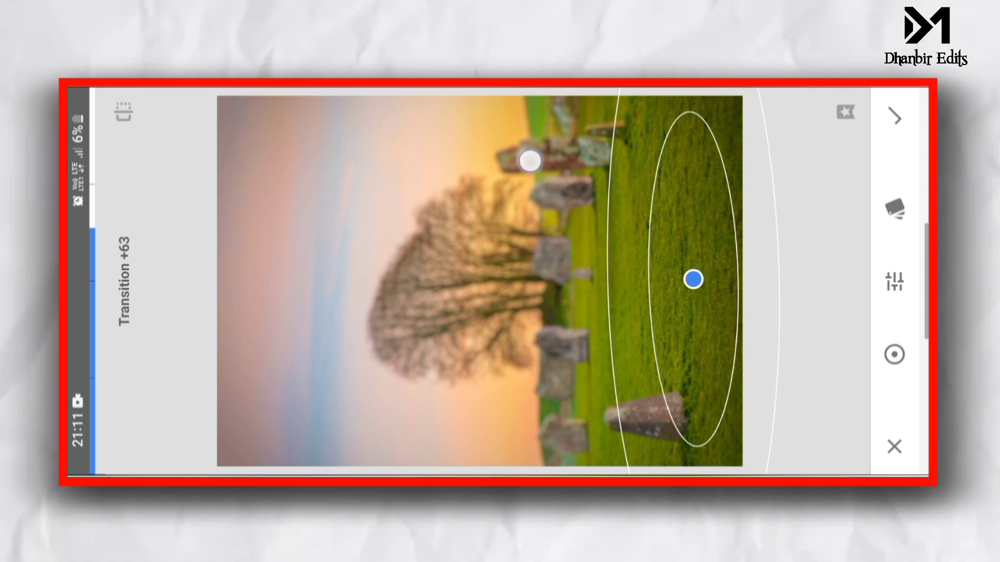
pyautogui.click(894, 117)
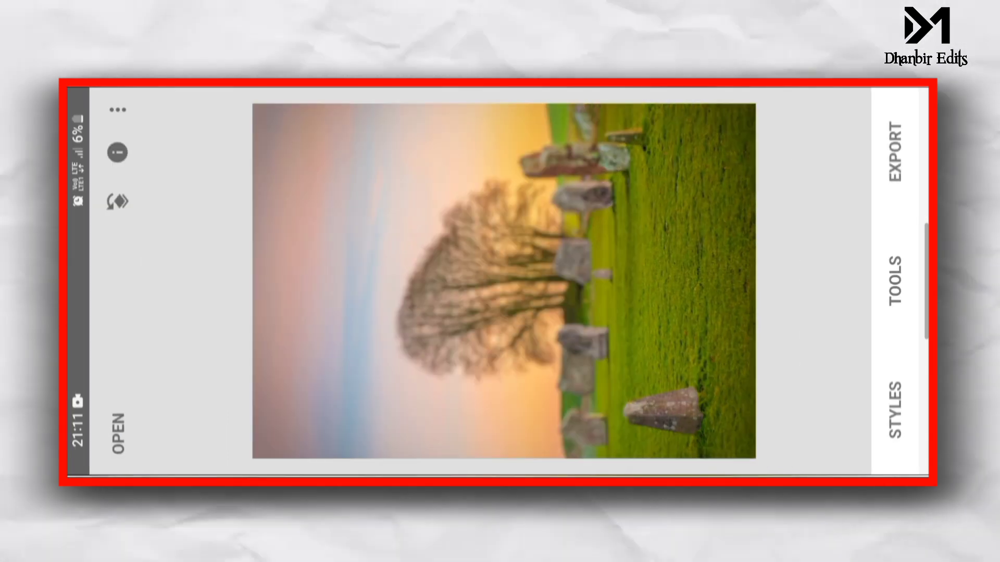
pyautogui.click(118, 110)
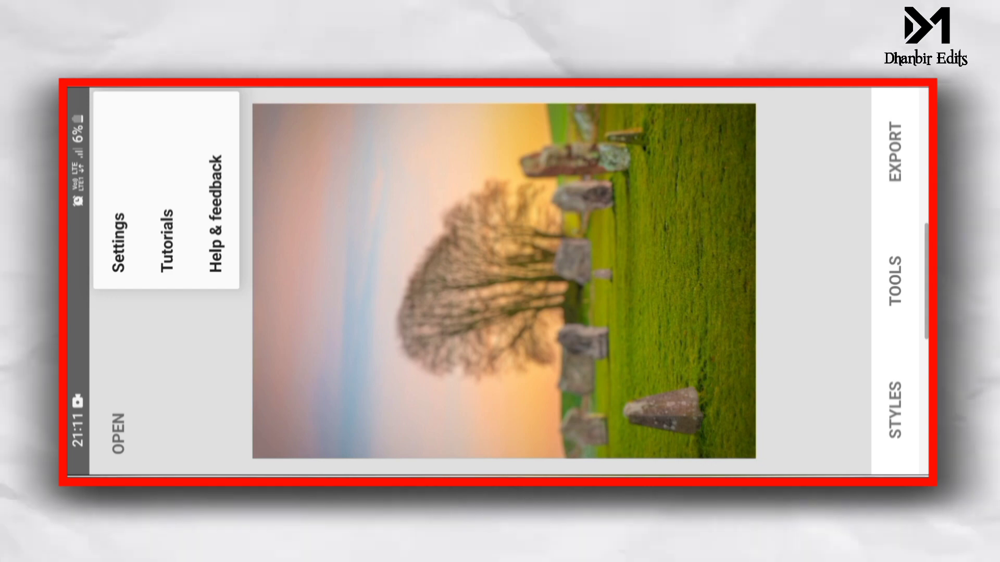
# Close all running apps, then launch PicSay Pro from Editing Tuls and choose Get a Picture
pyautogui.hotkey('alt', 'Tab')
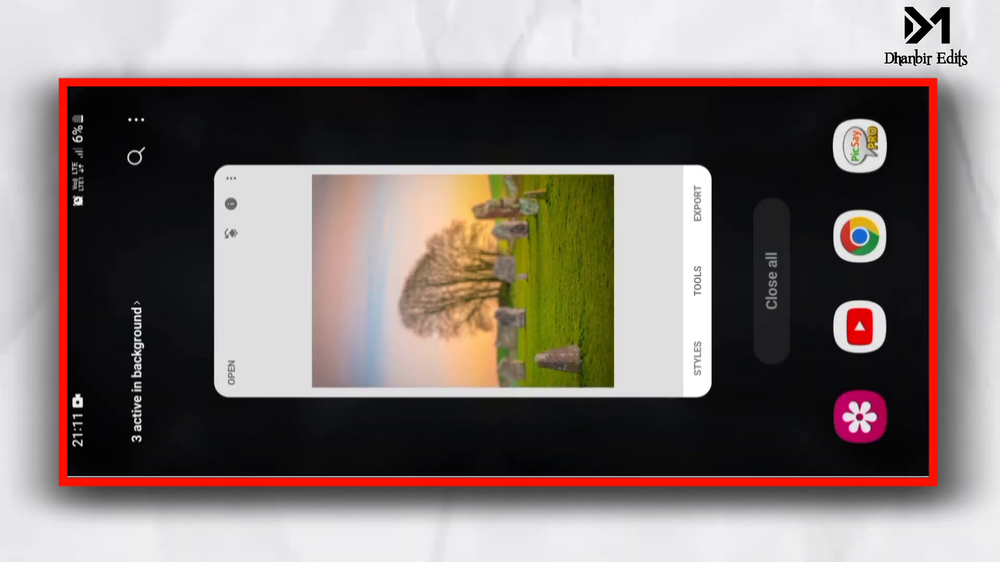
pyautogui.click(770, 223)
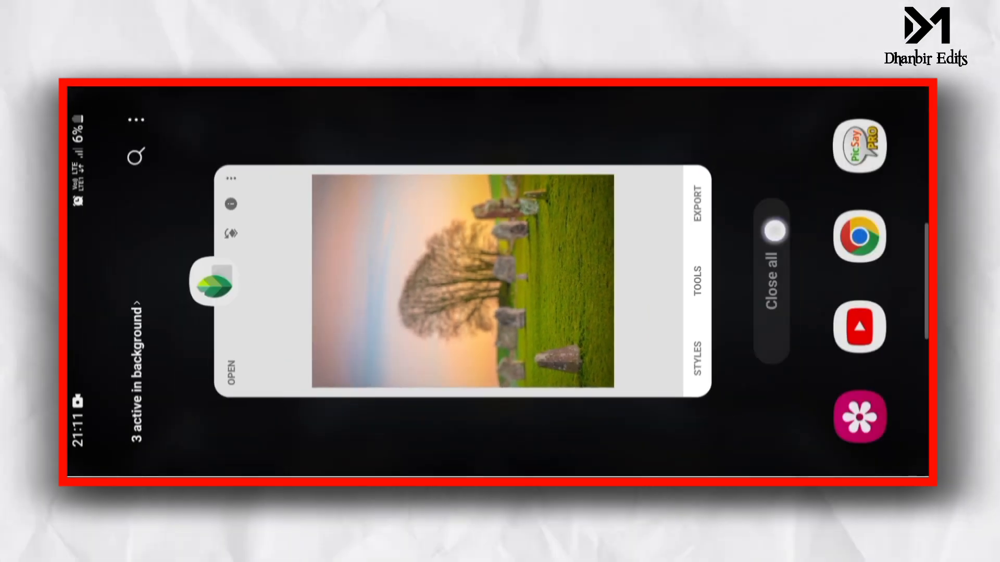
pyautogui.moveTo(729, 281); pyautogui.dragTo(469, 281)
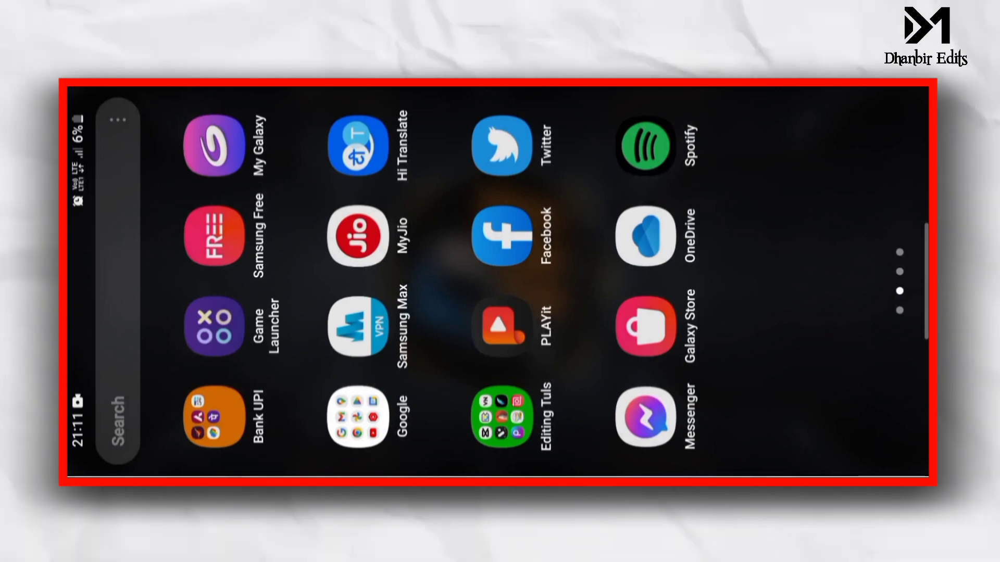
pyautogui.click(501, 416)
pyautogui.click(639, 279)
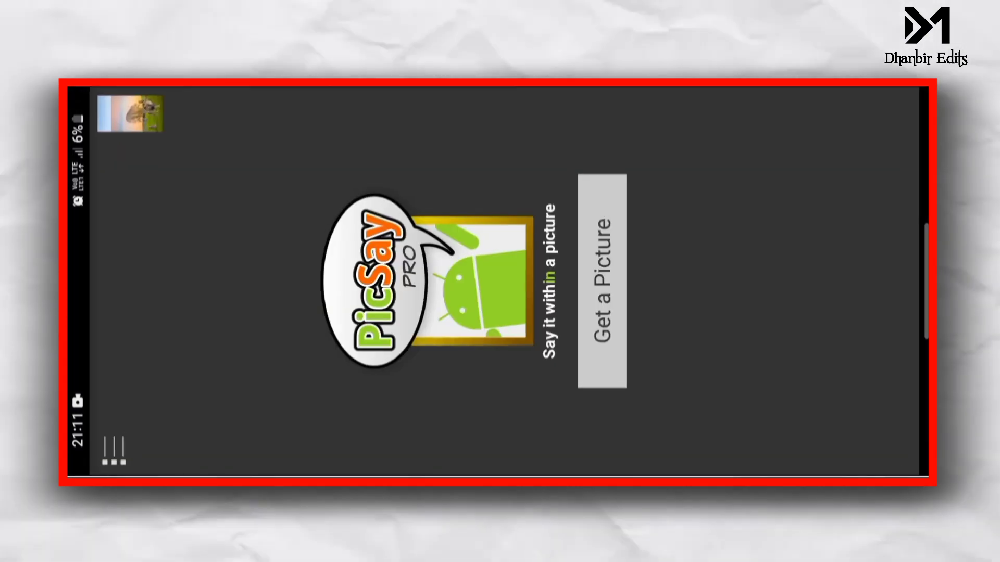
pyautogui.click(602, 281)
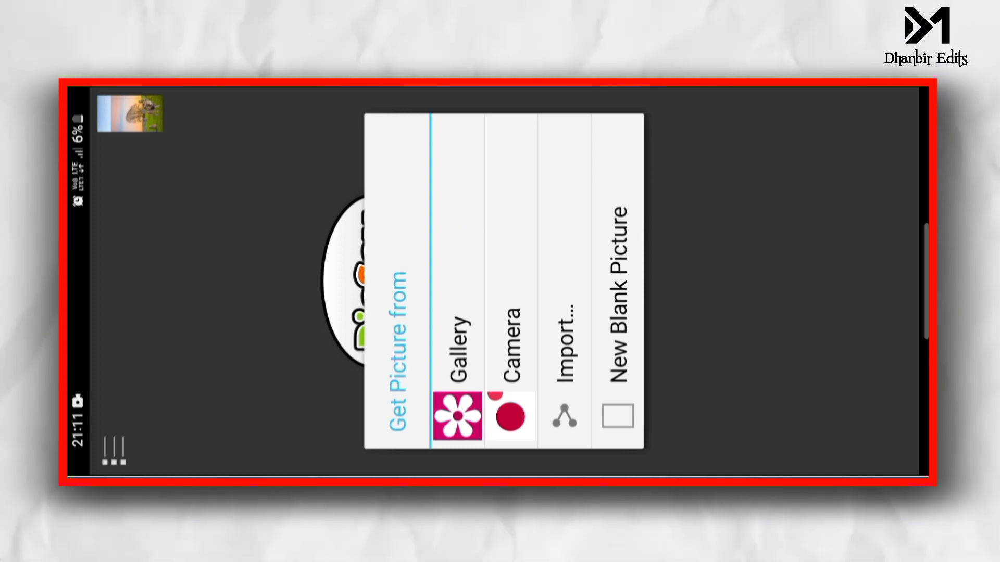
# Load the photo of the man from the gallery, dismissing the import size prompt
pyautogui.click(457, 354)
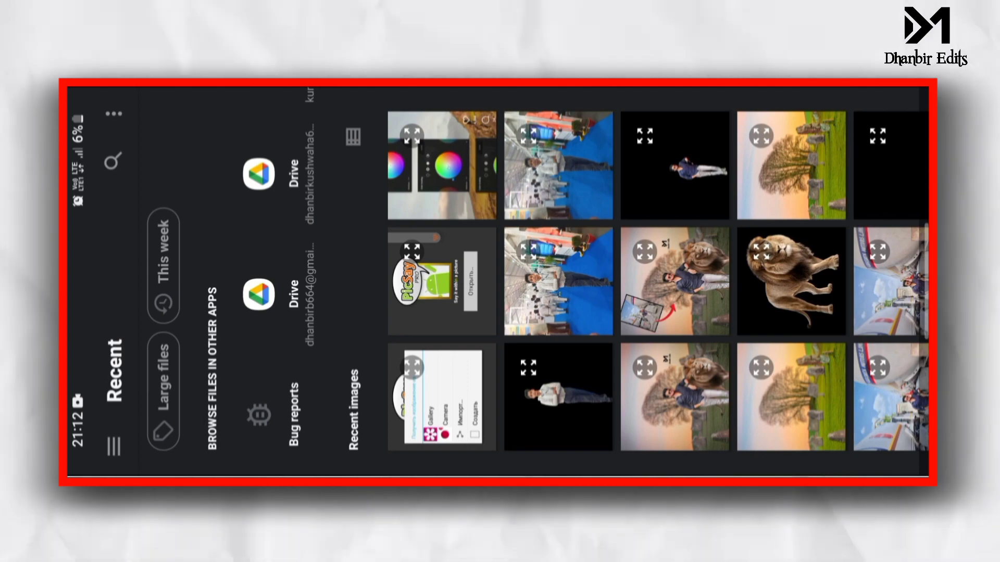
pyautogui.scroll(-10, 531, 281)
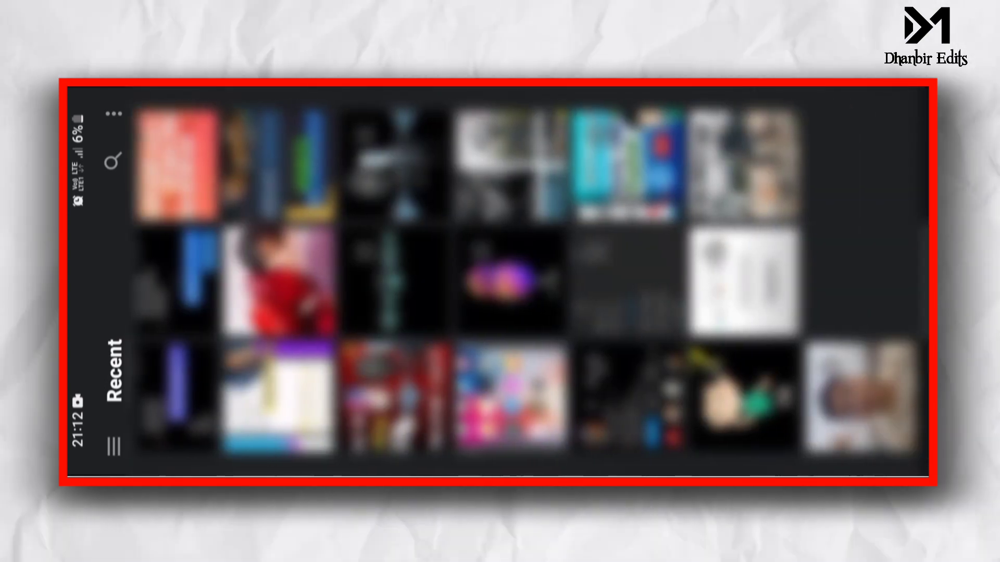
pyautogui.click(114, 446)
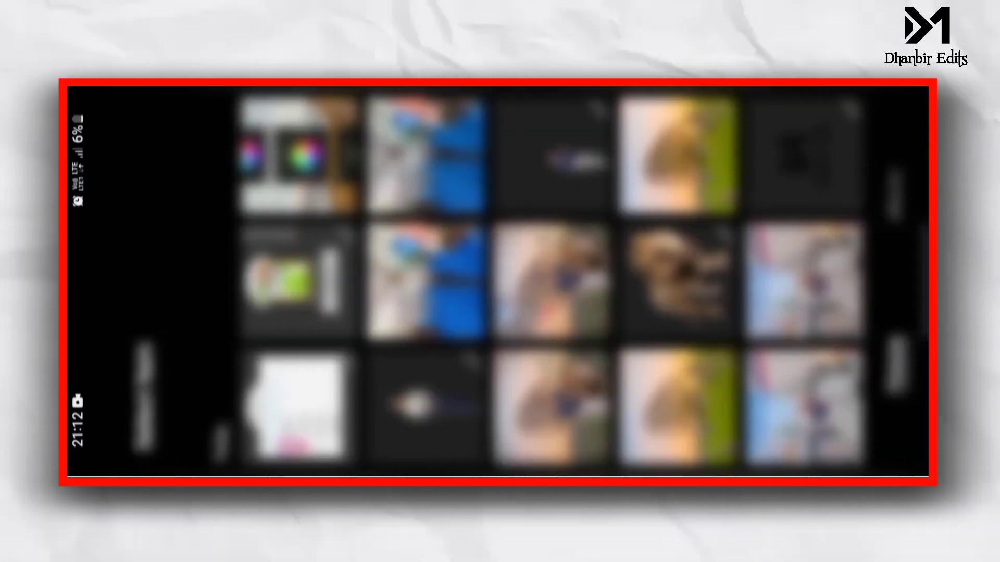
pyautogui.scroll(-15, 500, 281)
pyautogui.scroll(-15, 500, 281)
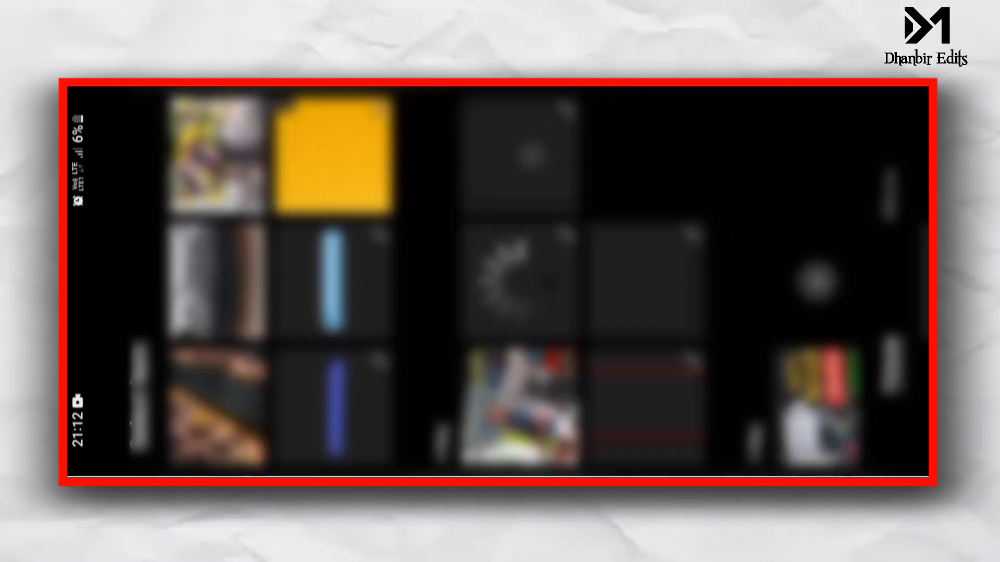
pyautogui.scroll(15, 500, 281)
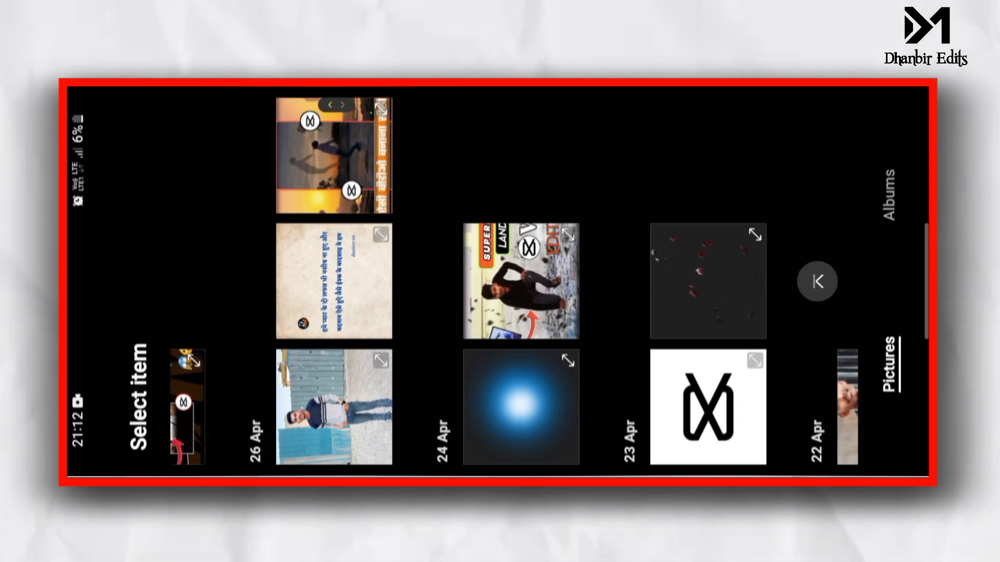
pyautogui.click(334, 407)
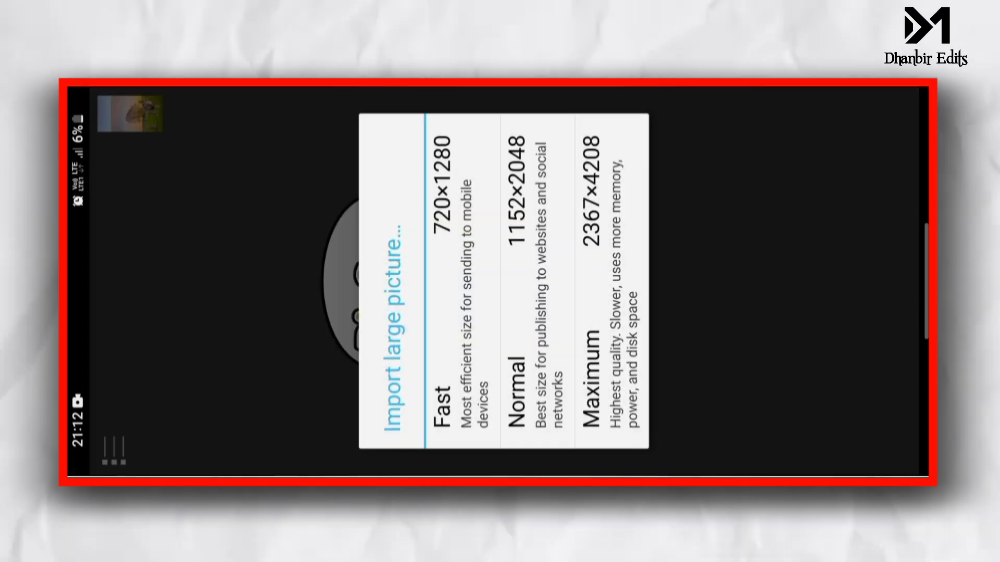
pyautogui.press('Escape')
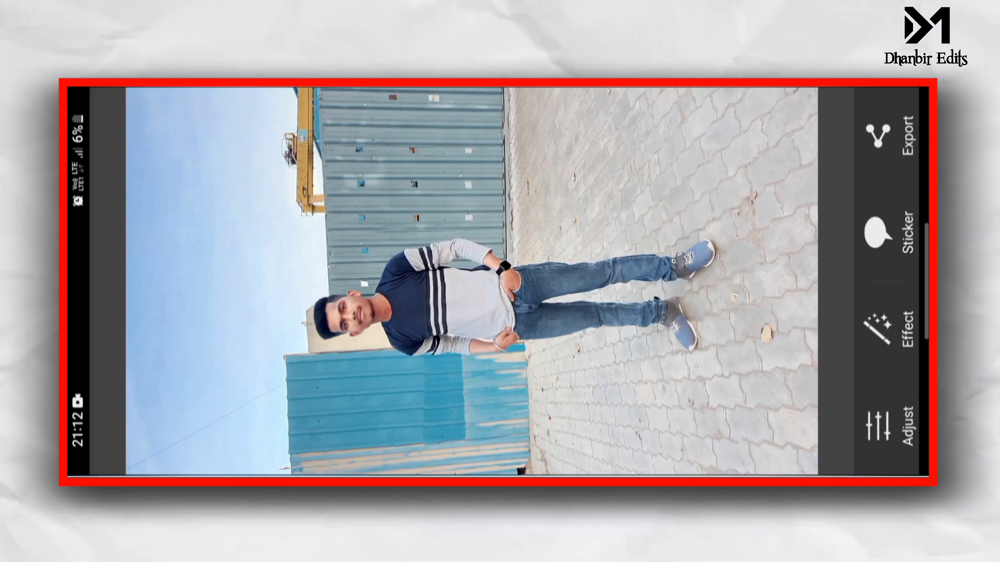
pyautogui.click(885, 328)
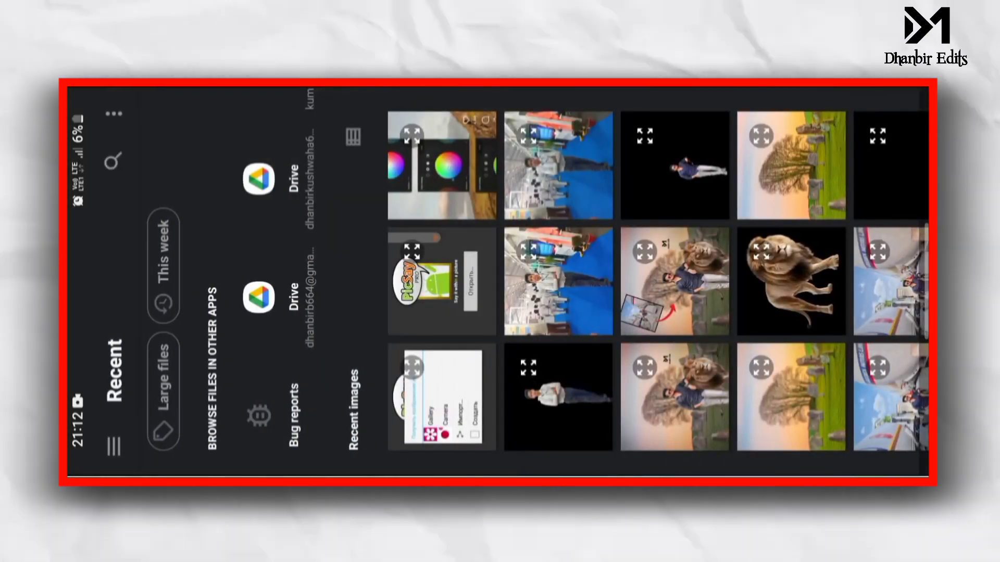
# Place the sunset tree-and-stones photo across the canvas, apply it and decline saving the cutout
pyautogui.click(791, 165)
pyautogui.click(117, 106)
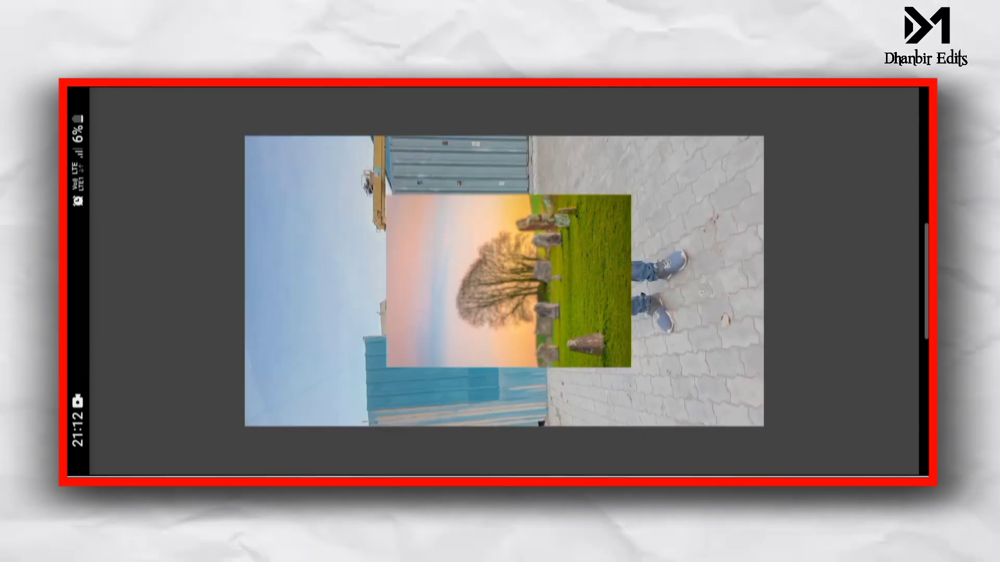
pyautogui.moveTo(609, 177); pyautogui.dragTo(710, 109)
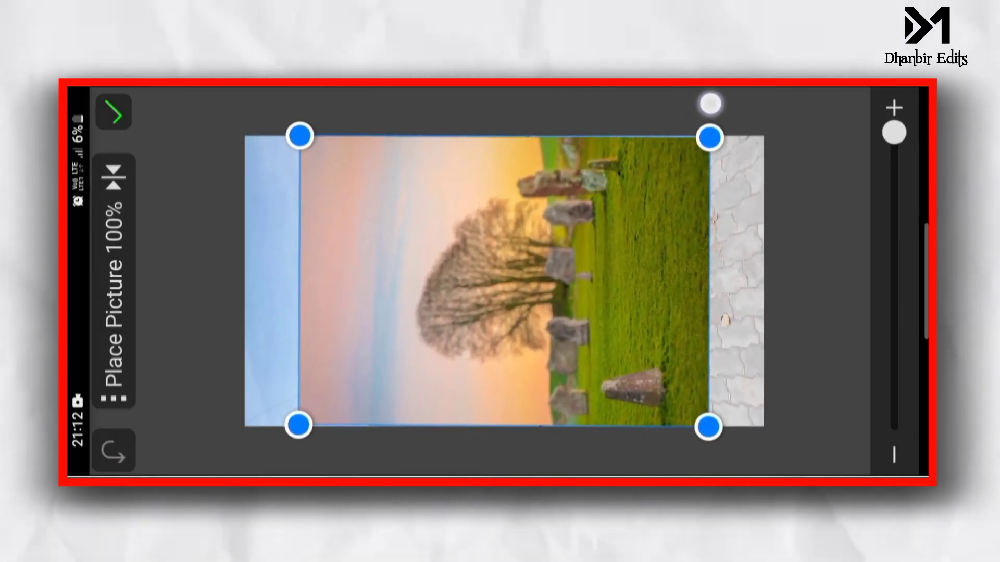
pyautogui.moveTo(637, 174); pyautogui.dragTo(693, 171)
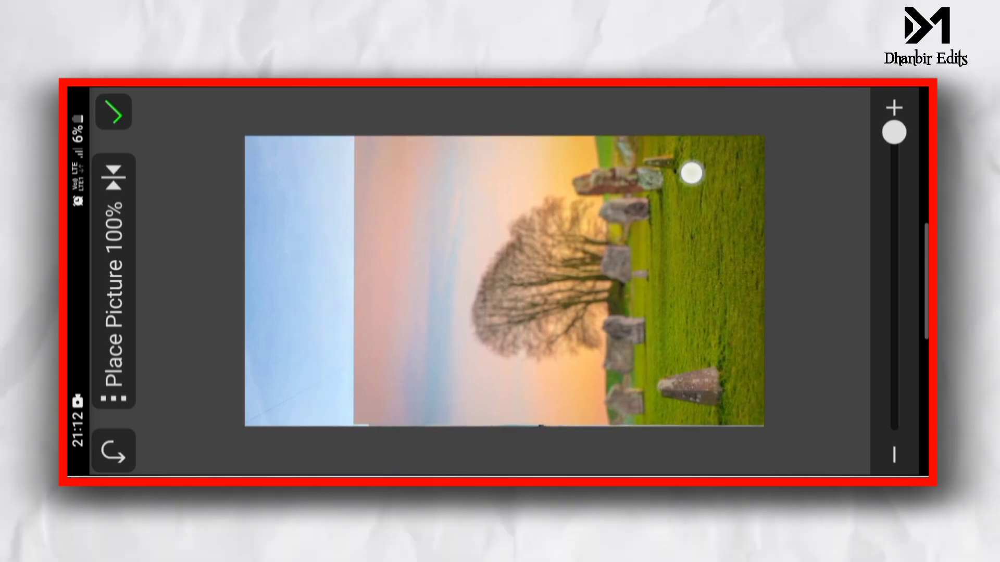
pyautogui.click(771, 120)
pyautogui.moveTo(771, 120); pyautogui.dragTo(775, 110)
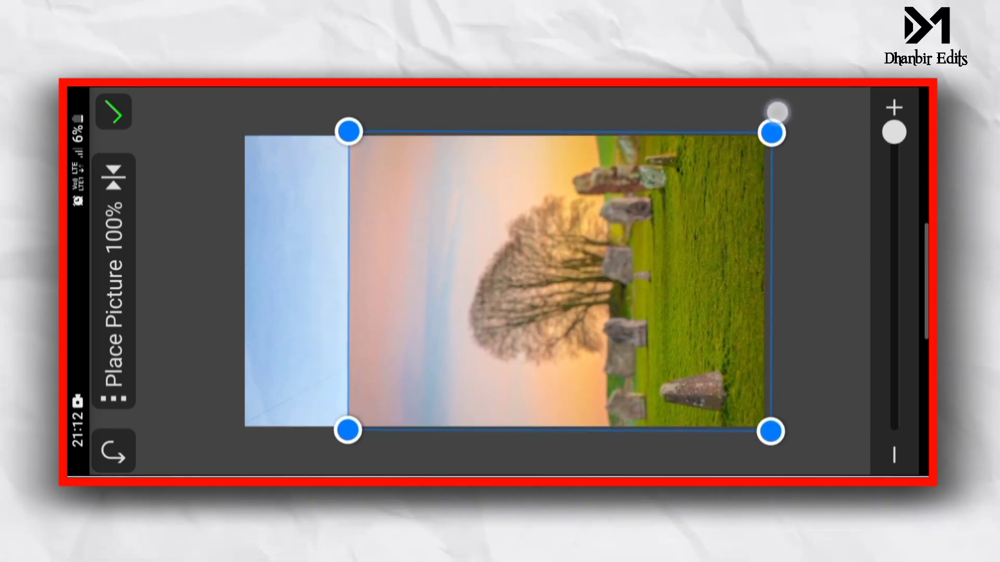
pyautogui.moveTo(683, 170); pyautogui.dragTo(682, 172)
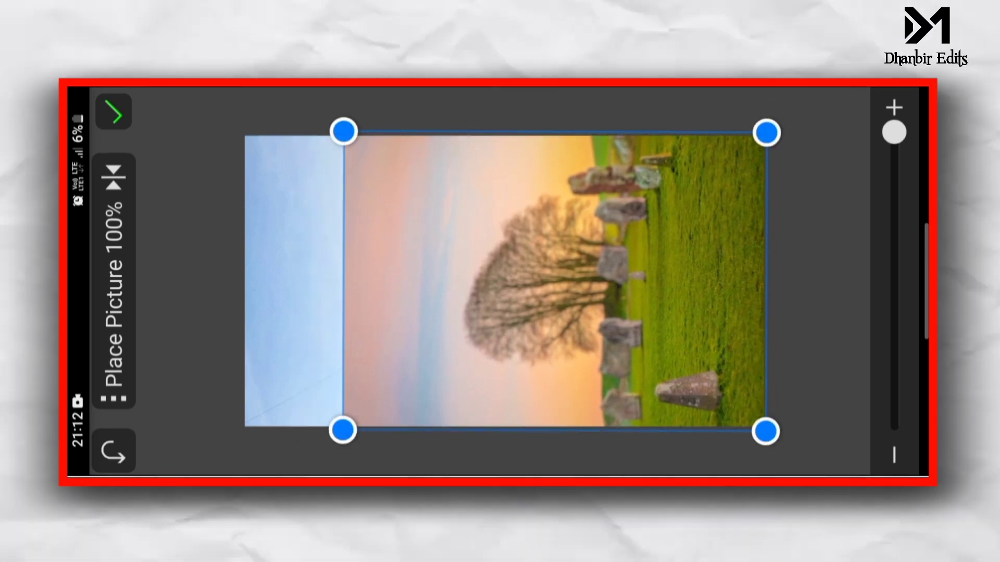
pyautogui.click(114, 112)
pyautogui.click(578, 349)
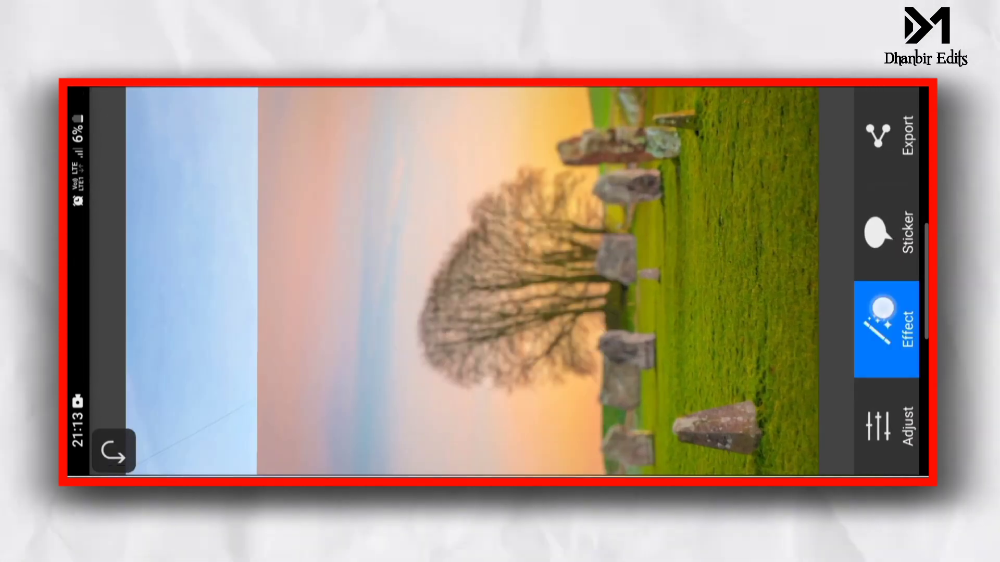
# Insert the lion image and scale it onto the grass at the right of the sunset photo
pyautogui.click(886, 328)
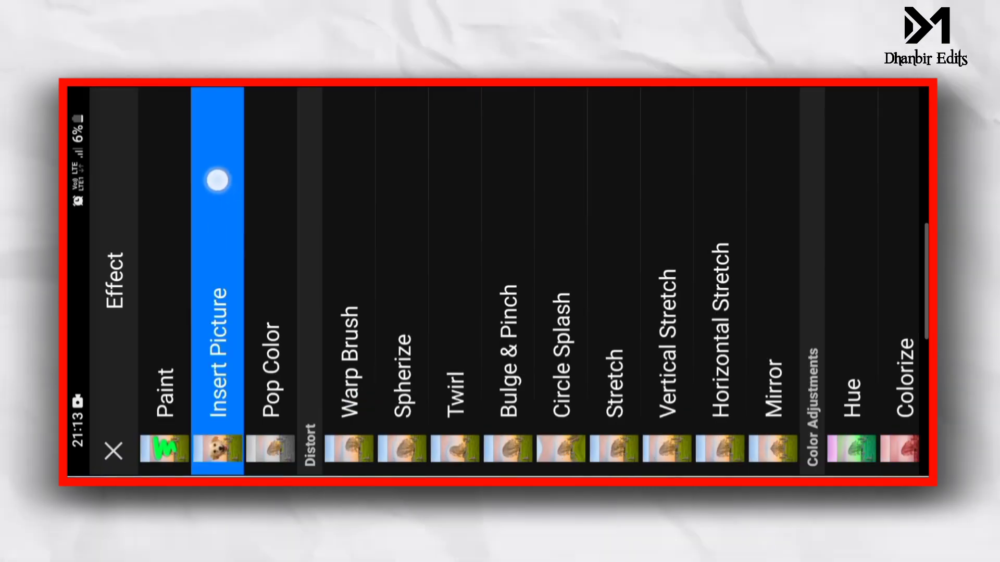
pyautogui.moveTo(214, 179); pyautogui.dragTo(170, 179)
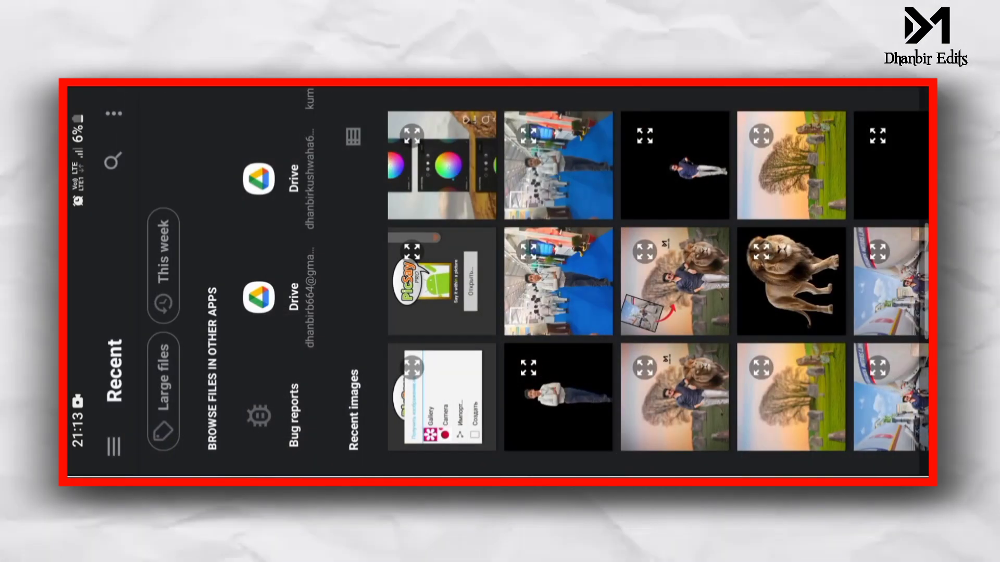
pyautogui.click(678, 277)
pyautogui.click(112, 107)
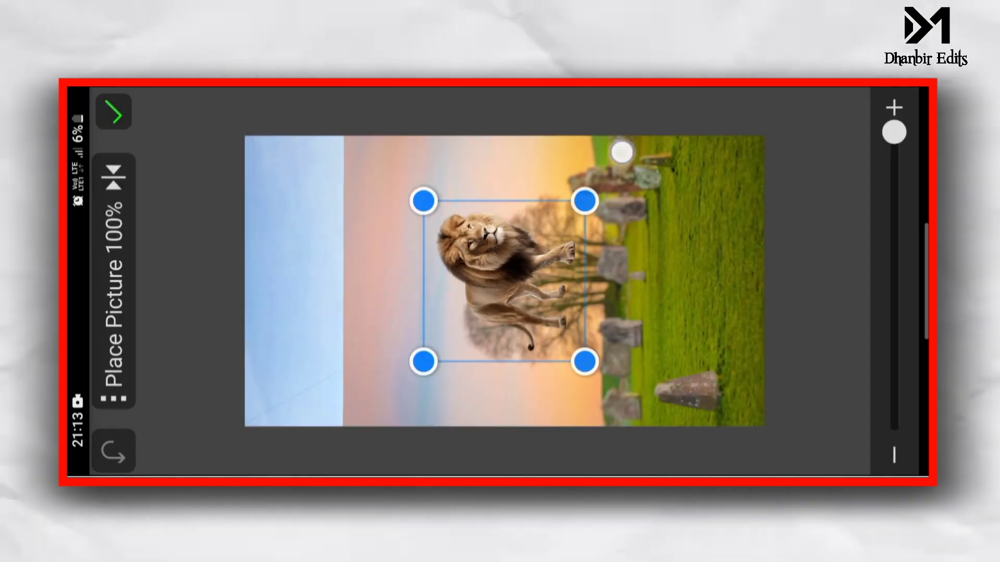
pyautogui.moveTo(621, 152)
pyautogui.mouseDown()
pyautogui.moveTo(599, 190)
pyautogui.moveTo(700, 168)
pyautogui.mouseUp()
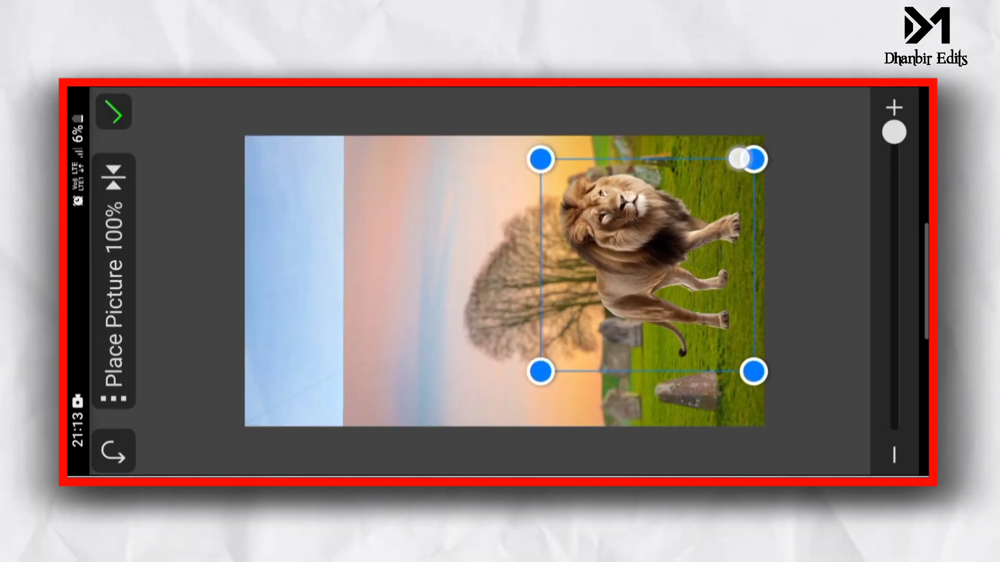
pyautogui.moveTo(739, 158); pyautogui.dragTo(729, 162)
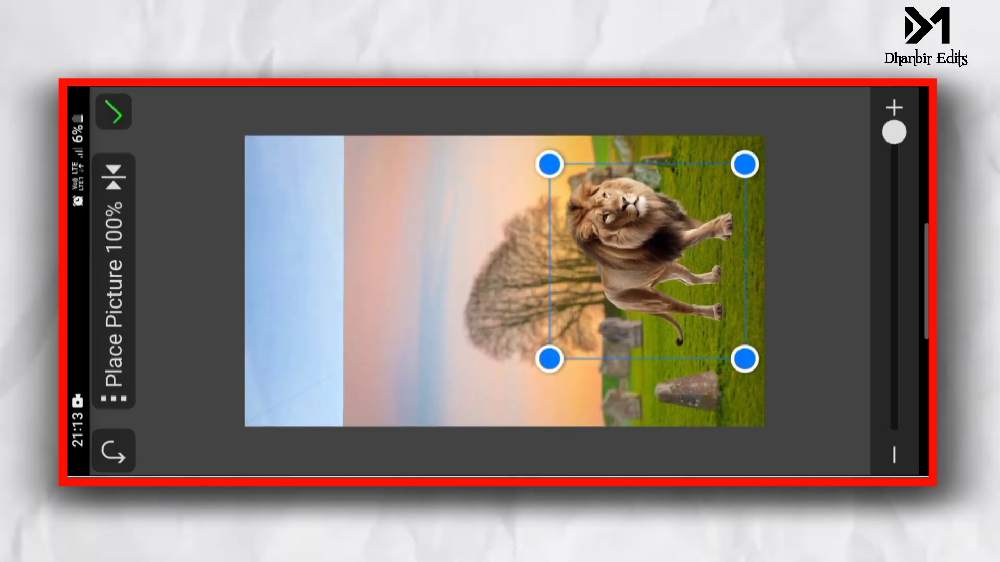
pyautogui.moveTo(678, 194); pyautogui.dragTo(684, 189)
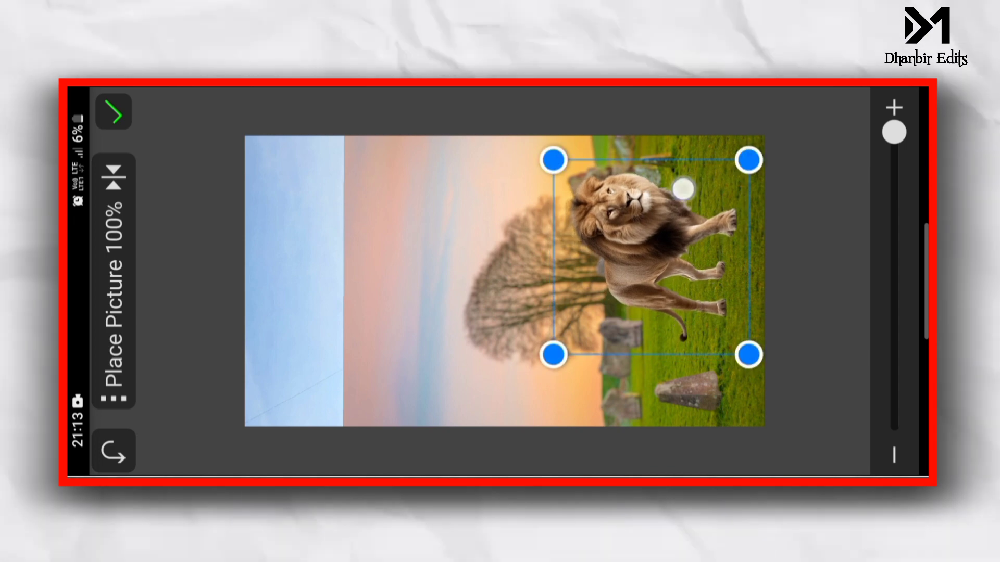
pyautogui.click(113, 112)
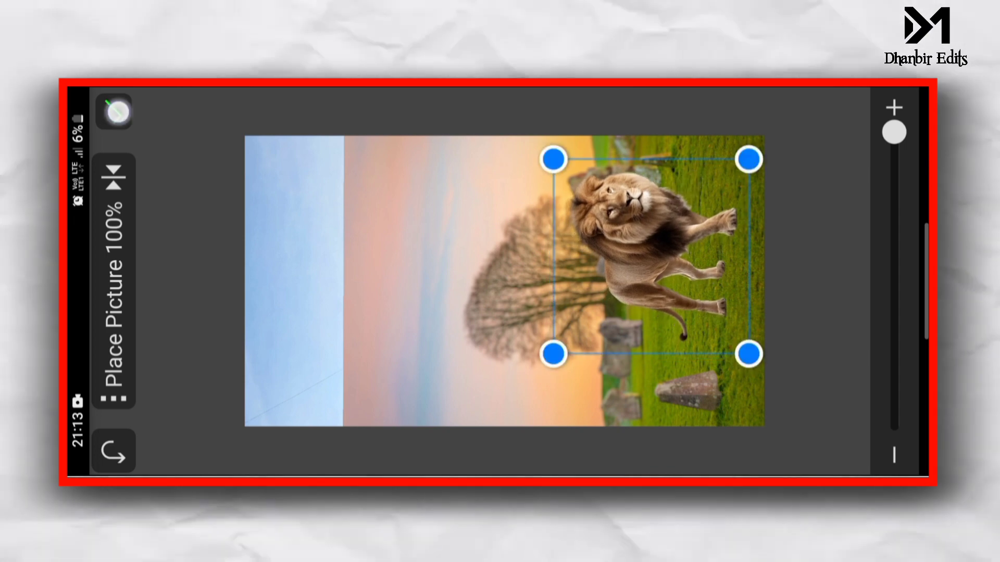
# Set the Cut Out eraser brush to size 6 at 100% strength
pyautogui.click(116, 188)
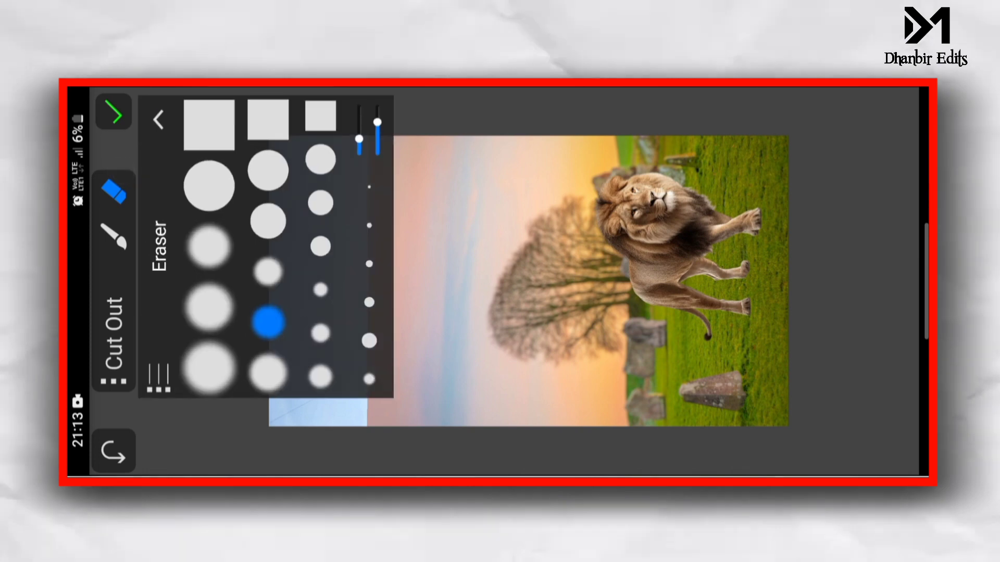
pyautogui.moveTo(364, 137); pyautogui.dragTo(363, 111)
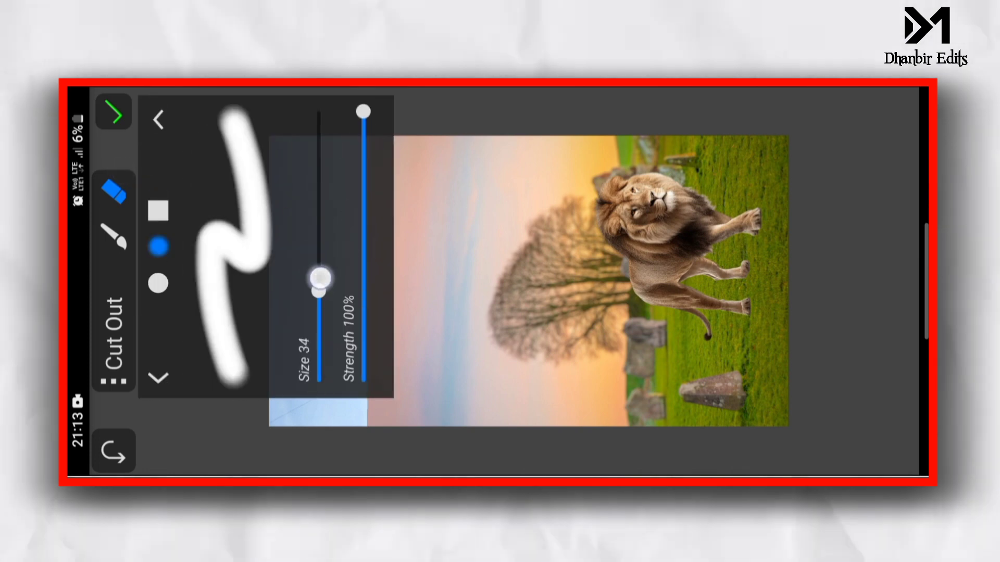
pyautogui.moveTo(319, 278)
pyautogui.mouseDown()
pyautogui.moveTo(337, 96)
pyautogui.moveTo(401, 157)
pyautogui.mouseUp()
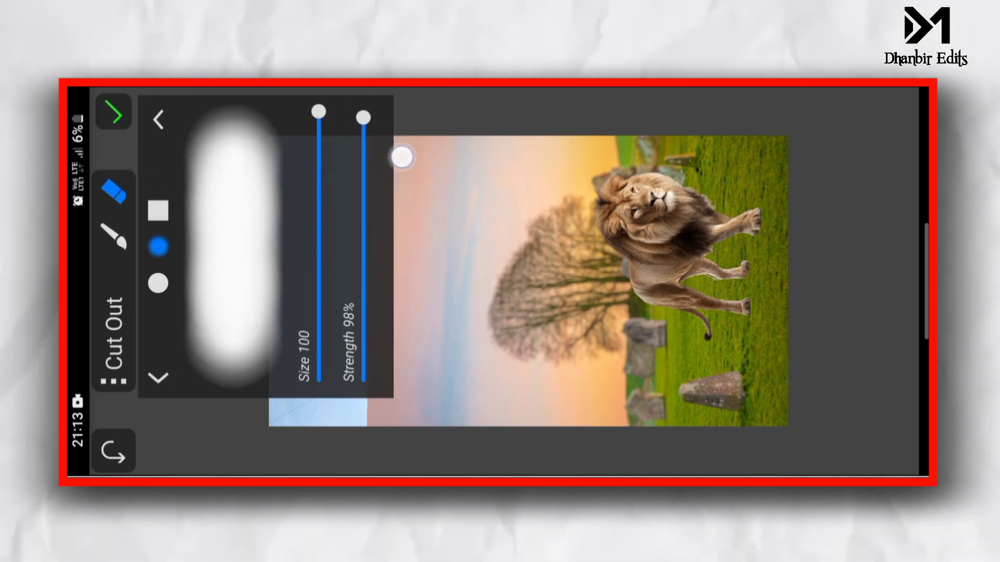
pyautogui.moveTo(364, 118)
pyautogui.mouseDown()
pyautogui.moveTo(452, 336)
pyautogui.moveTo(453, 188)
pyautogui.moveTo(438, 98)
pyautogui.mouseUp()
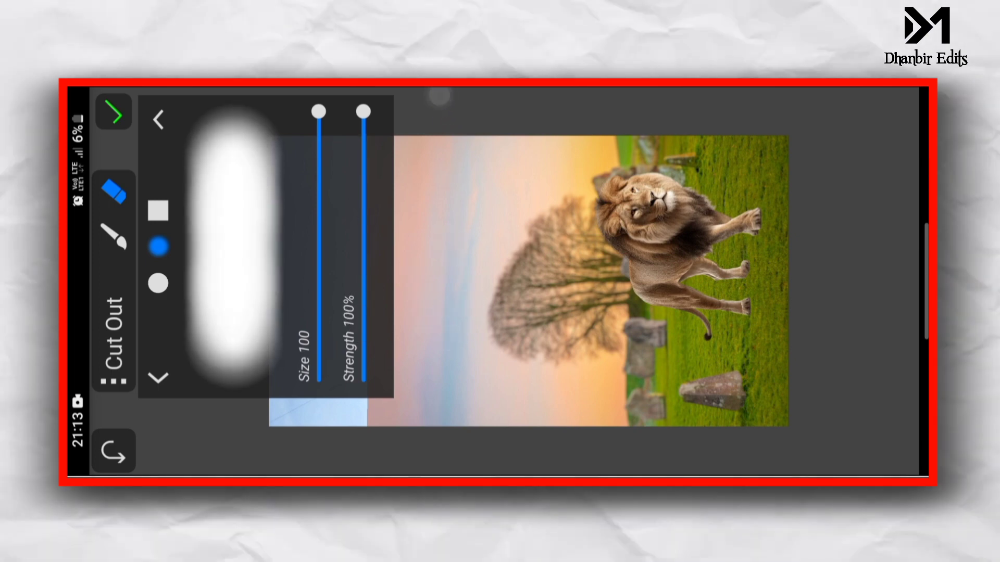
pyautogui.moveTo(319, 112)
pyautogui.mouseDown()
pyautogui.moveTo(391, 335)
pyautogui.moveTo(432, 367)
pyautogui.mouseUp()
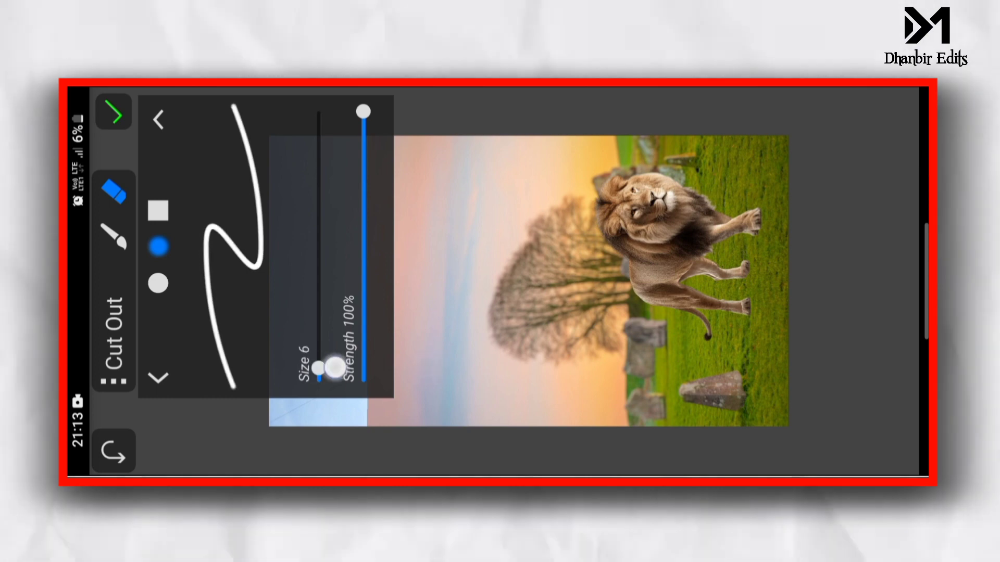
# Zoom in on the lion and erase thin grass blades across the first paw with a size 6 eraser
pyautogui.moveTo(335, 368); pyautogui.dragTo(317, 370)
pyautogui.scroll(1, 469, 269)
pyautogui.scroll(2, 739, 252)
pyautogui.scroll(3, 740, 252)
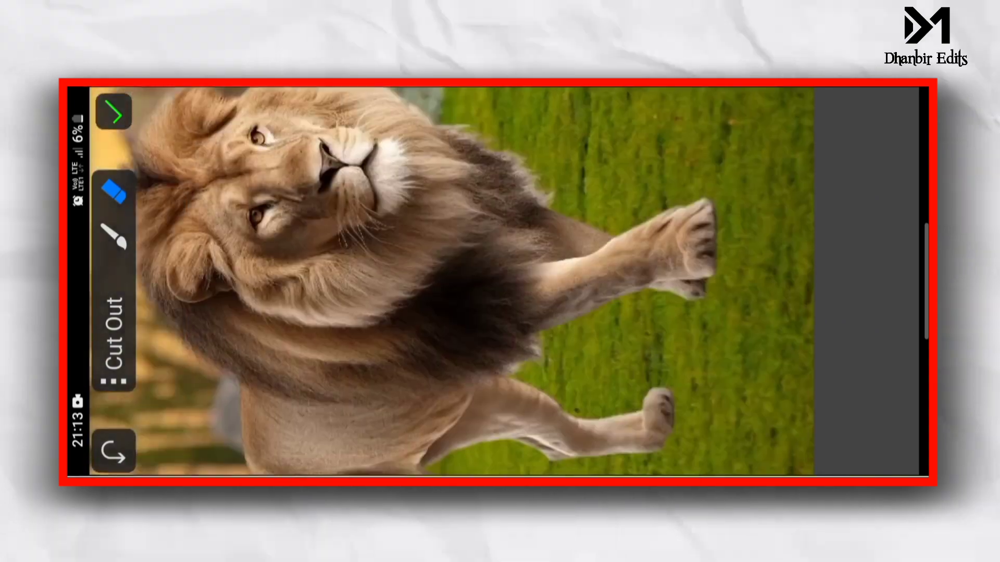
pyautogui.scroll(3, 416, 250)
pyautogui.scroll(2, 599, 276)
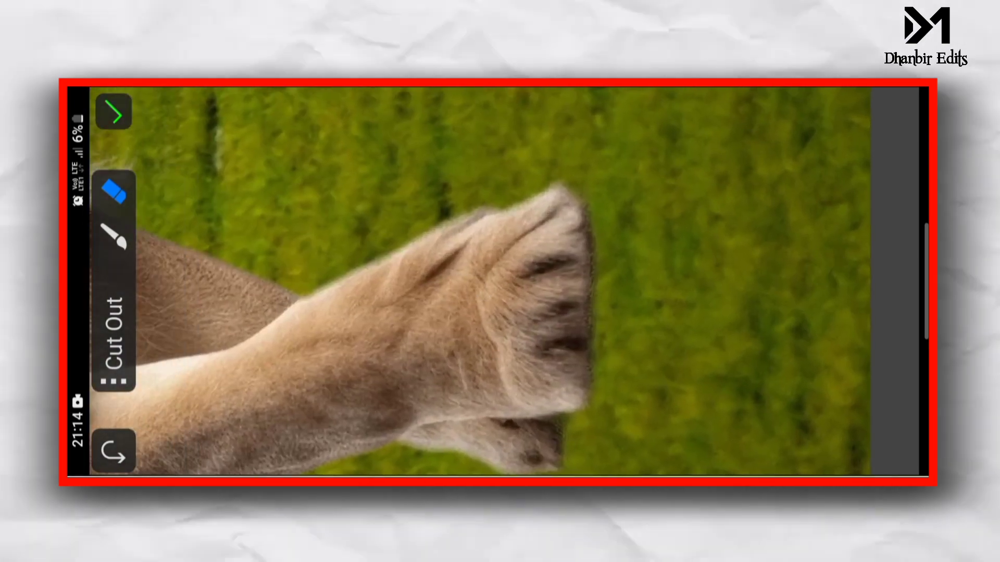
pyautogui.moveTo(616, 227)
pyautogui.mouseDown()
pyautogui.moveTo(547, 219)
pyautogui.moveTo(565, 244)
pyautogui.moveTo(538, 250)
pyautogui.mouseUp()
pyautogui.moveTo(593, 284)
pyautogui.mouseDown()
pyautogui.moveTo(542, 300)
pyautogui.moveTo(580, 337)
pyautogui.moveTo(573, 393)
pyautogui.mouseUp()
pyautogui.moveTo(520, 203)
pyautogui.mouseDown()
pyautogui.moveTo(583, 174)
pyautogui.moveTo(576, 261)
pyautogui.mouseUp()
pyautogui.moveTo(594, 312); pyautogui.dragTo(545, 331)
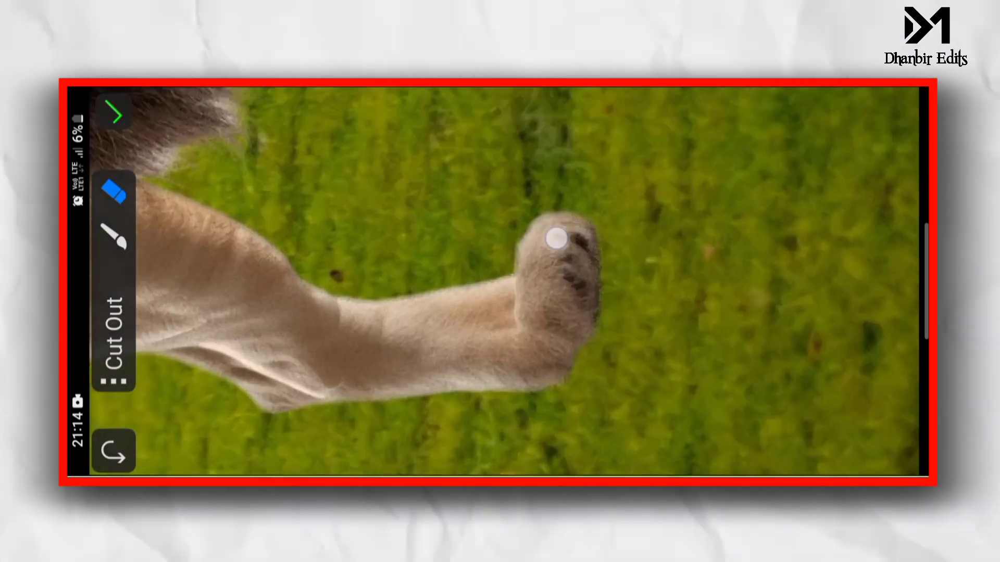
# Switch to a size 7 eraser, cut grass blades over the remaining paws and finish the cutout
pyautogui.click(113, 191)
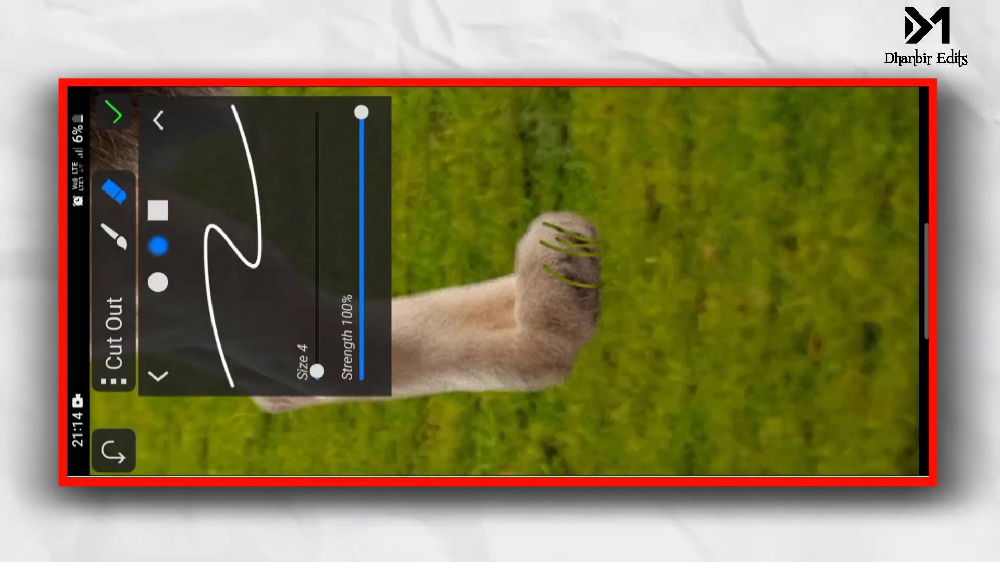
pyautogui.moveTo(317, 372); pyautogui.dragTo(319, 362)
pyautogui.click(612, 217)
pyautogui.moveTo(594, 281); pyautogui.dragTo(547, 297)
pyautogui.moveTo(593, 354); pyautogui.dragTo(568, 383)
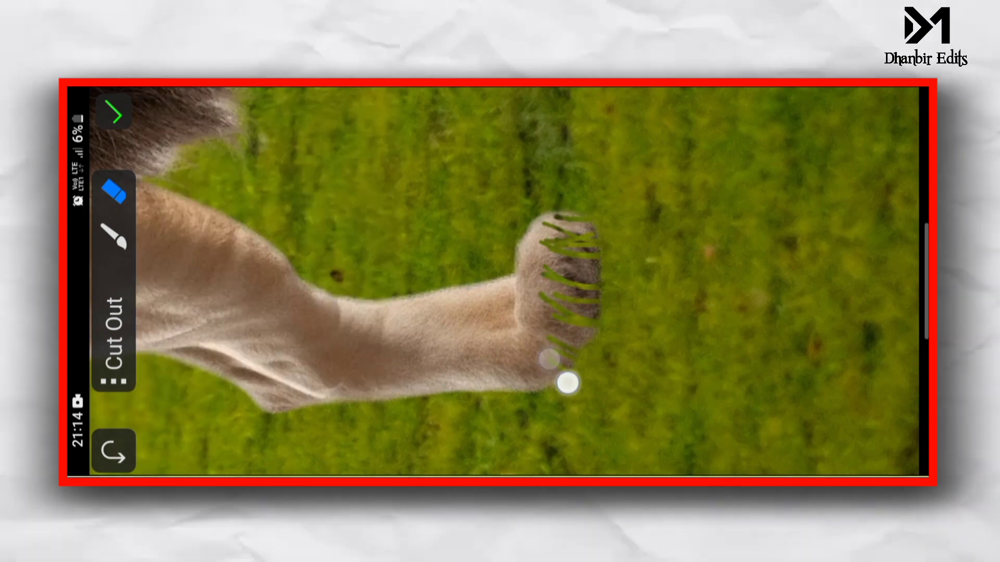
pyautogui.moveTo(594, 255); pyautogui.dragTo(552, 276)
pyautogui.scroll(-3, 500, 281)
pyautogui.moveTo(646, 318)
pyautogui.mouseDown()
pyautogui.moveTo(654, 358)
pyautogui.moveTo(622, 407)
pyautogui.mouseUp()
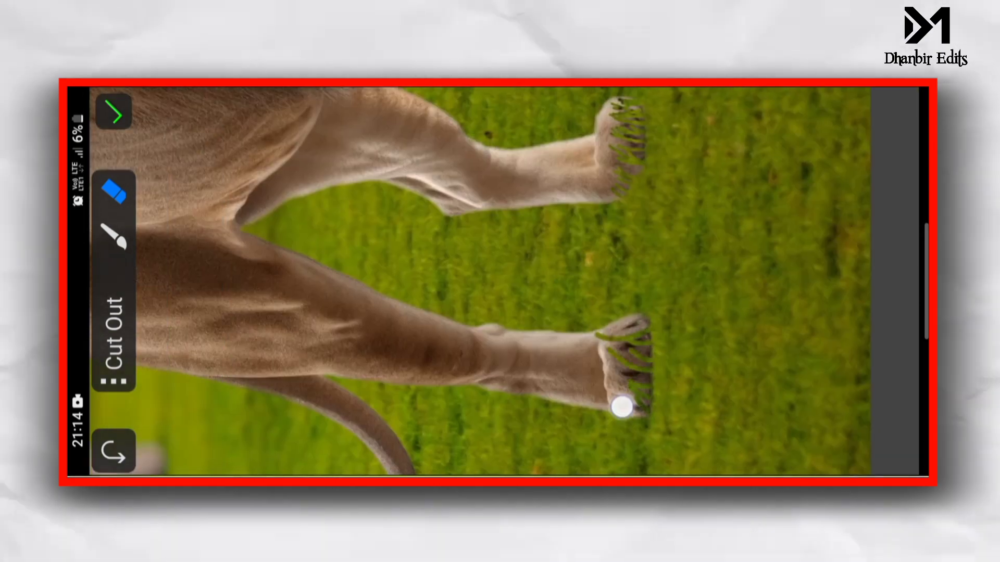
pyautogui.scroll(5, 614, 312)
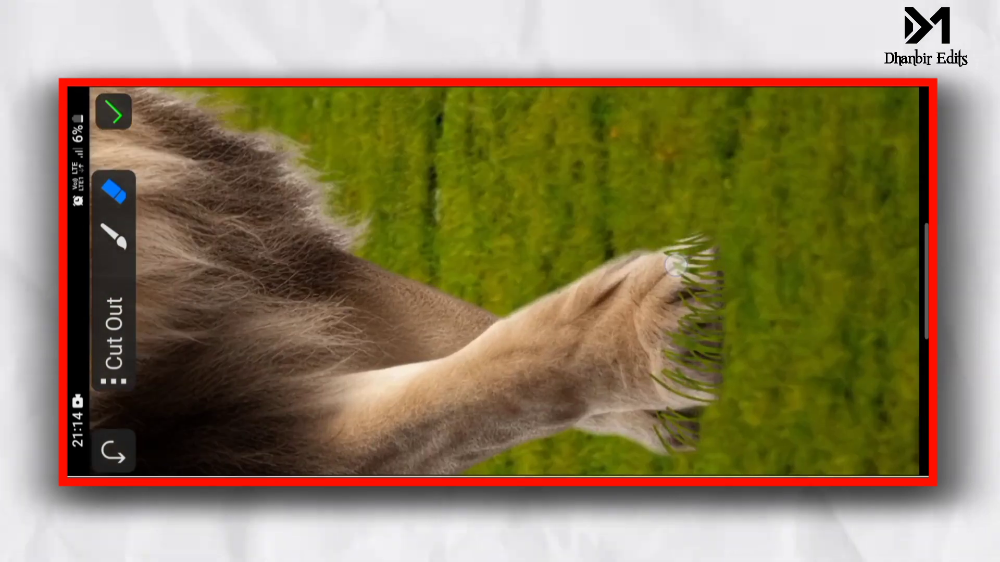
pyautogui.moveTo(676, 266); pyautogui.dragTo(703, 313)
pyautogui.scroll(-5, 500, 281)
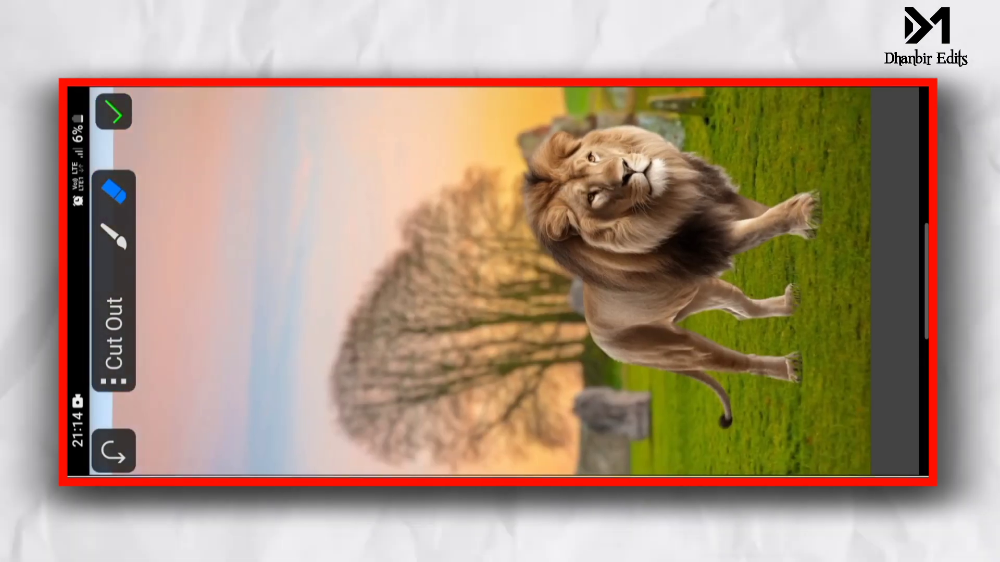
pyautogui.click(113, 111)
# Decline saving the lion cutout and open the Paint effect
pyautogui.click(580, 361)
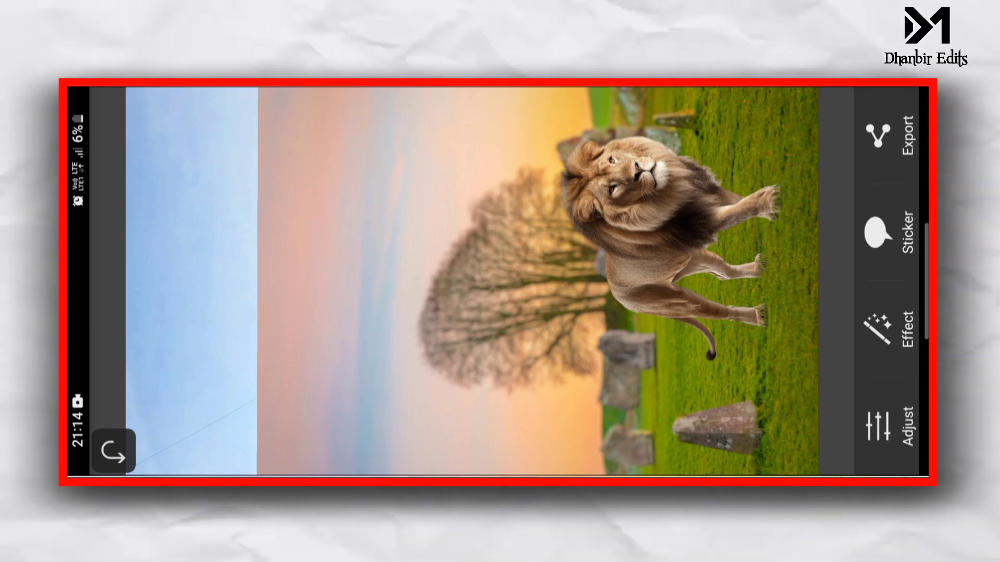
pyautogui.click(888, 328)
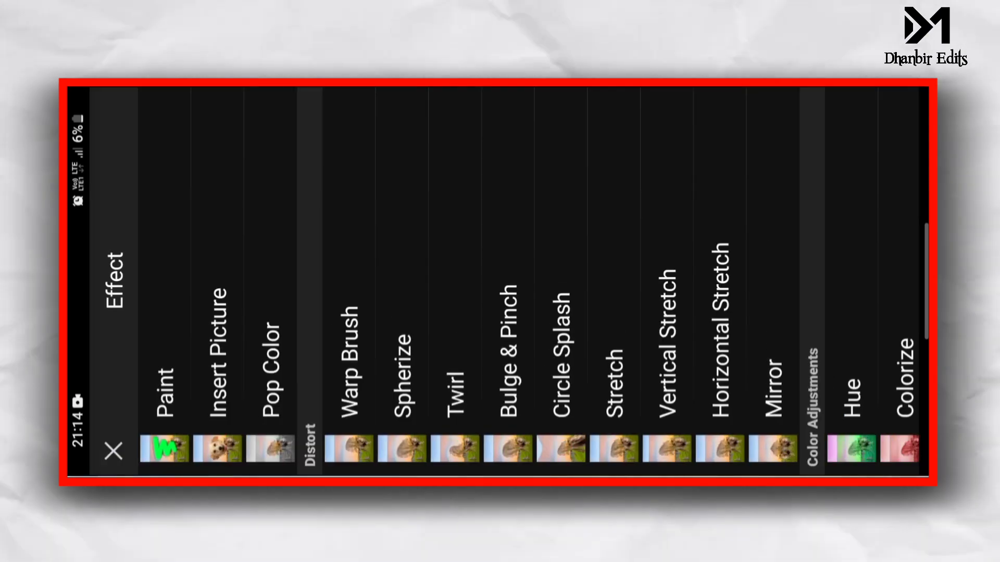
pyautogui.click(165, 406)
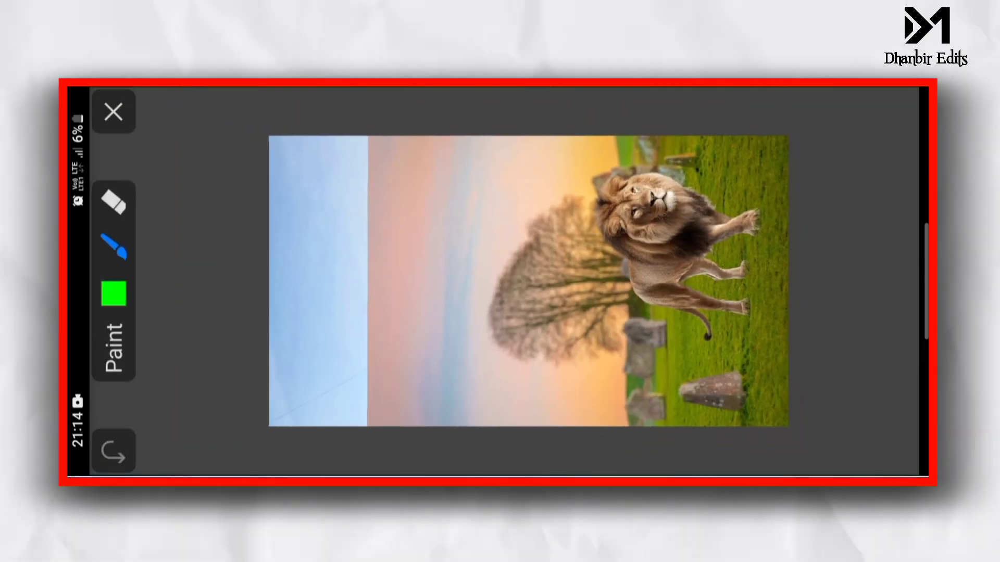
# Set the paint colour to black and the eraser to size 100 at 14% strength
pyautogui.click(114, 293)
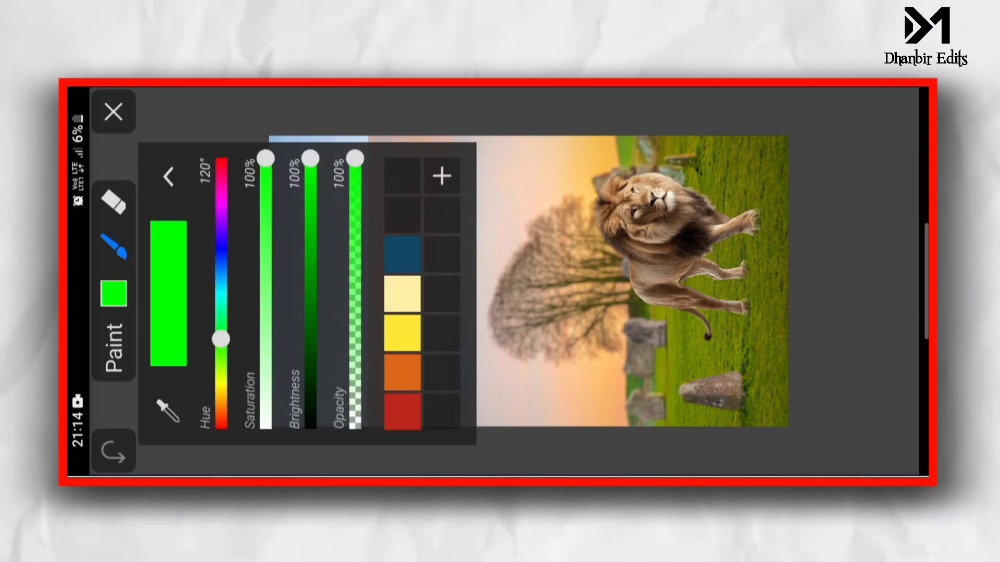
pyautogui.moveTo(311, 158); pyautogui.dragTo(311, 428)
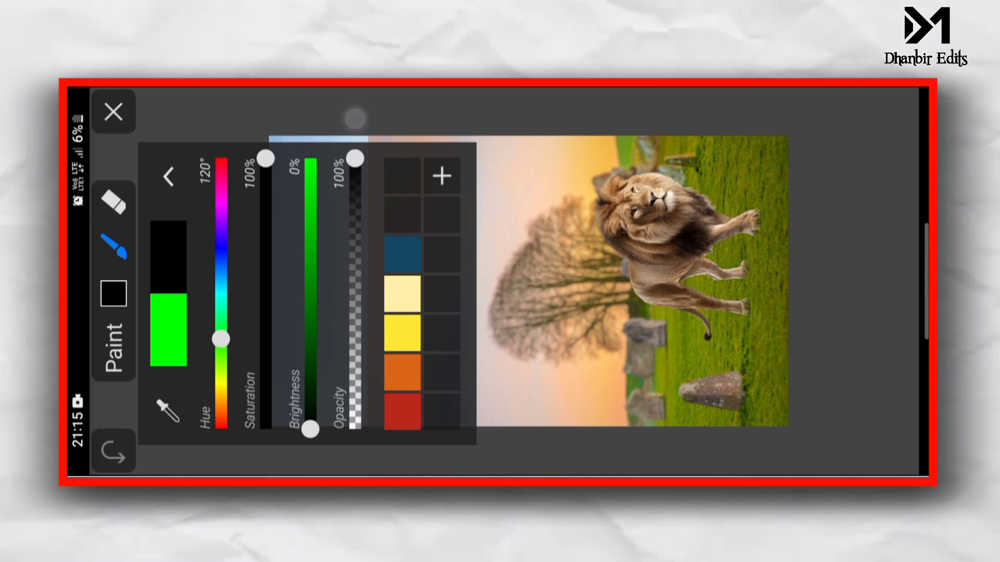
pyautogui.click(114, 202)
pyautogui.click(368, 146)
pyautogui.moveTo(319, 286)
pyautogui.mouseDown()
pyautogui.moveTo(319, 111)
pyautogui.moveTo(426, 350)
pyautogui.mouseUp()
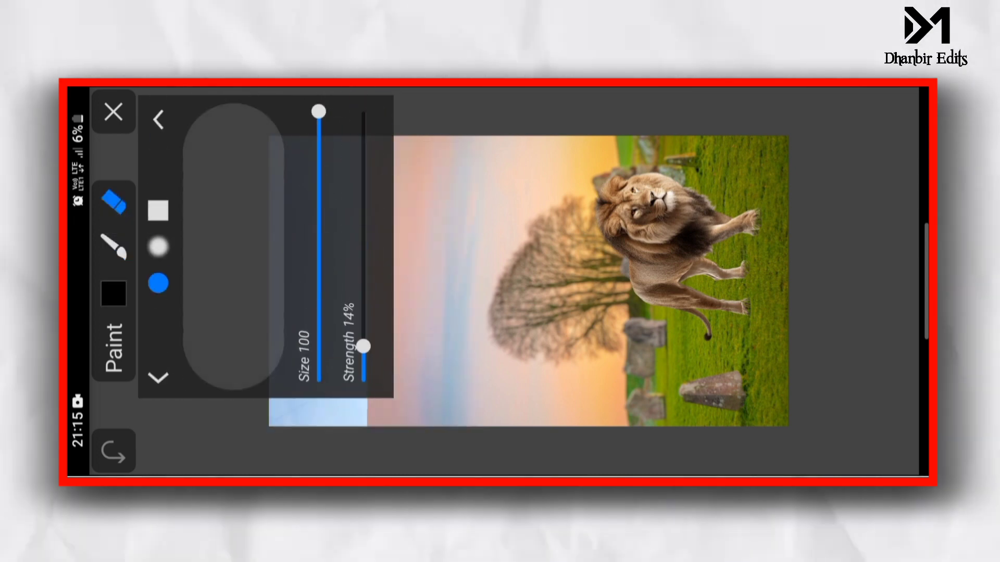
# Lightly erase the grass near the lion's paws
pyautogui.scroll(5, 620, 245)
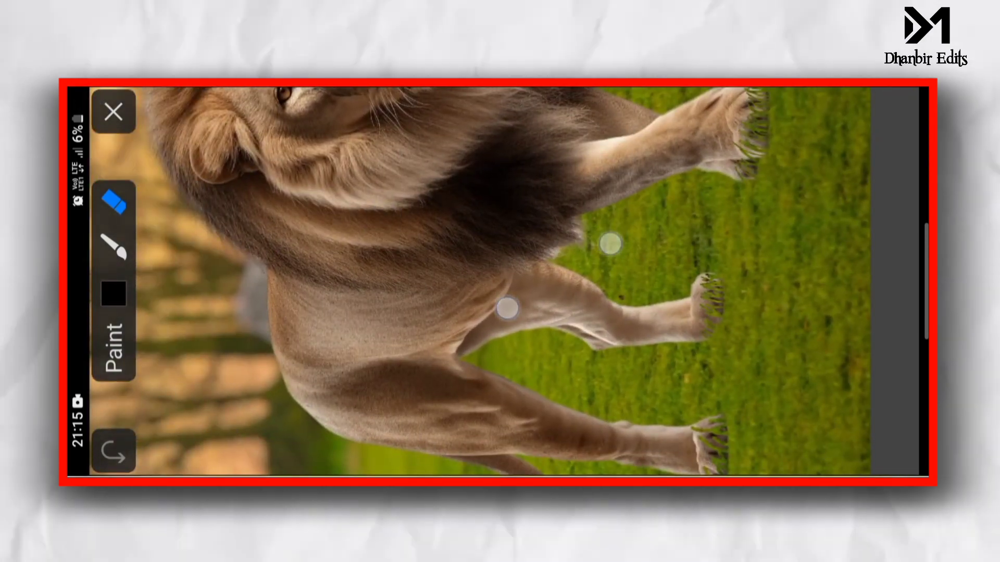
pyautogui.scroll(-3, 559, 276)
pyautogui.scroll(-2, 615, 215)
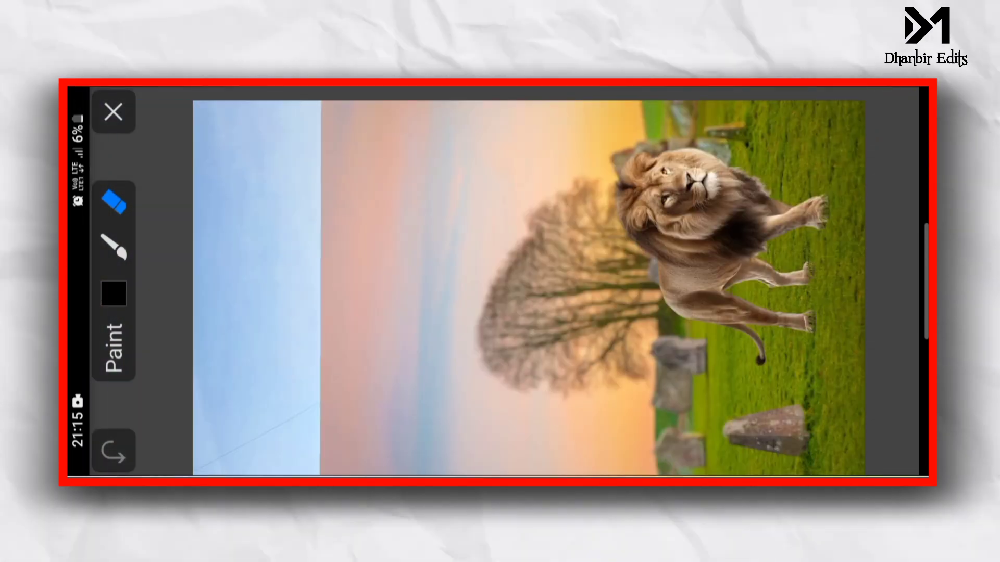
pyautogui.scroll(5, 449, 167)
pyautogui.moveTo(846, 366); pyautogui.dragTo(833, 353)
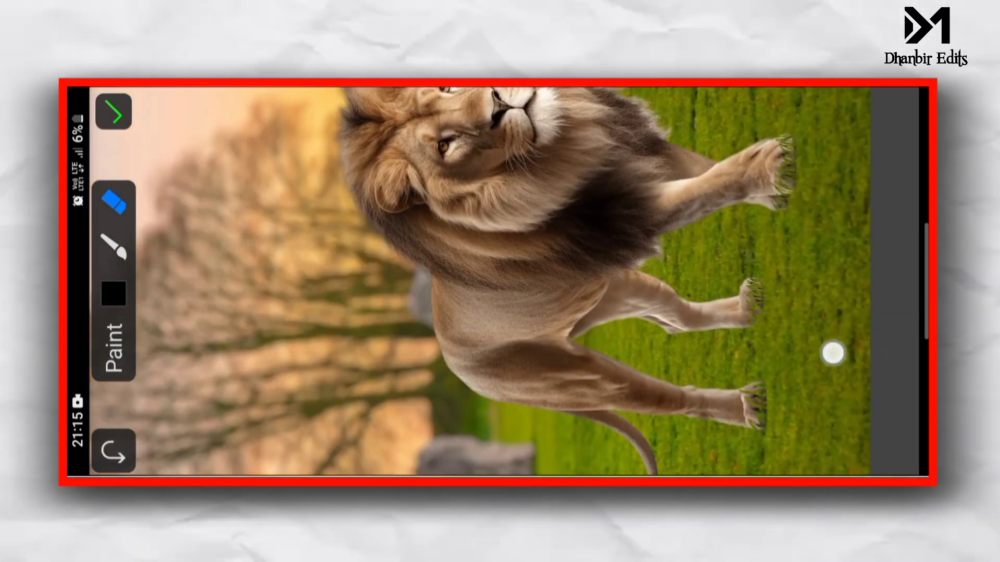
# Paint soft touch-ups near the paws with a soft size 100 brush at 15% strength
pyautogui.click(114, 245)
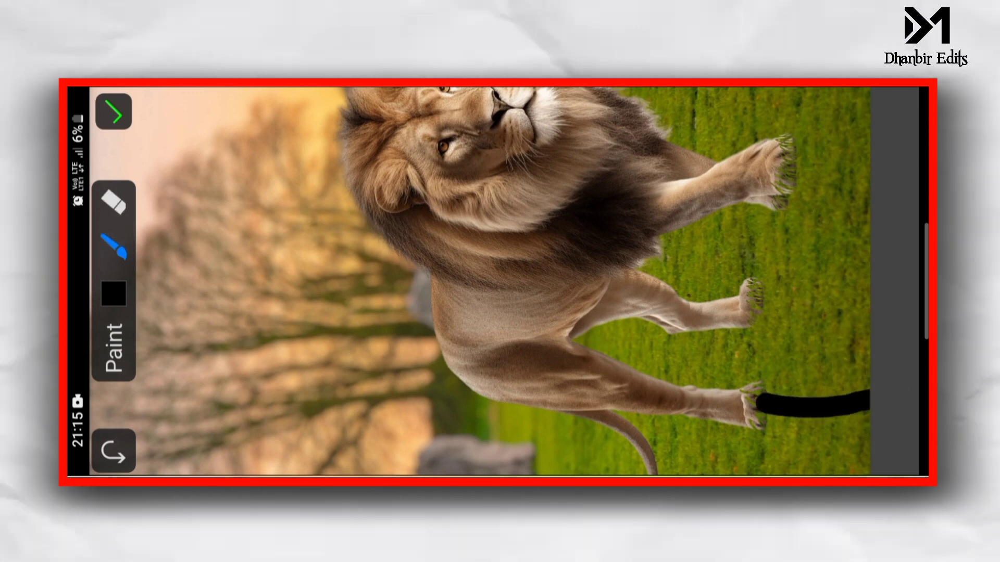
pyautogui.click(114, 245)
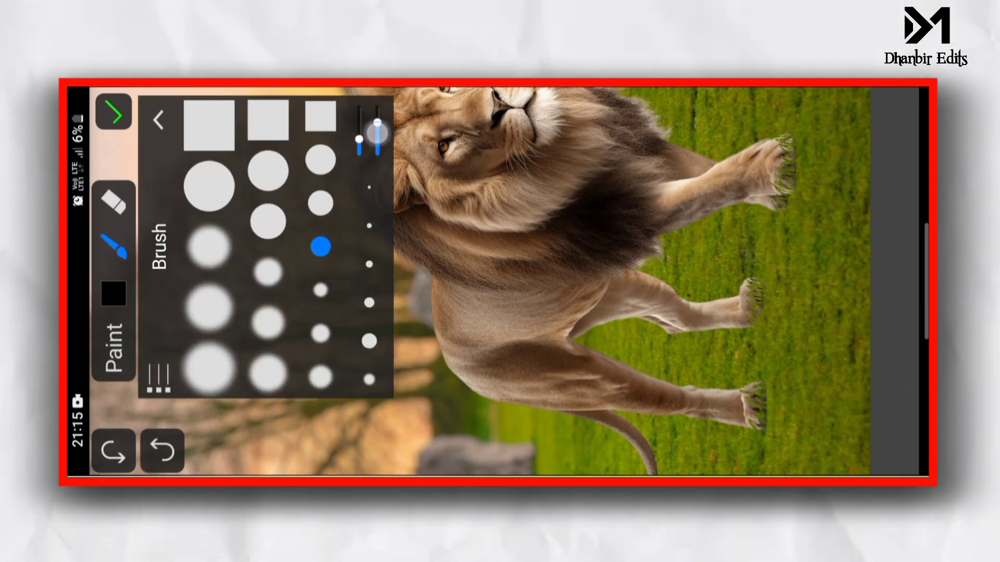
pyautogui.moveTo(377, 130)
pyautogui.mouseDown()
pyautogui.moveTo(321, 295)
pyautogui.moveTo(319, 110)
pyautogui.mouseUp()
pyautogui.moveTo(364, 109)
pyautogui.mouseDown()
pyautogui.moveTo(393, 212)
pyautogui.moveTo(458, 343)
pyautogui.mouseUp()
pyautogui.click(157, 246)
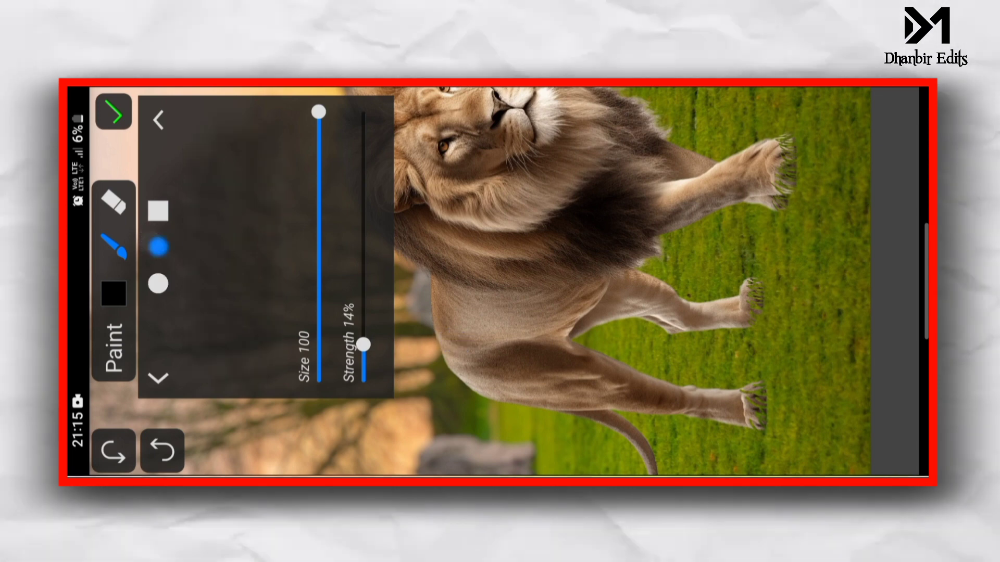
pyautogui.moveTo(390, 352); pyautogui.dragTo(401, 343)
pyautogui.scroll(3, 568, 179)
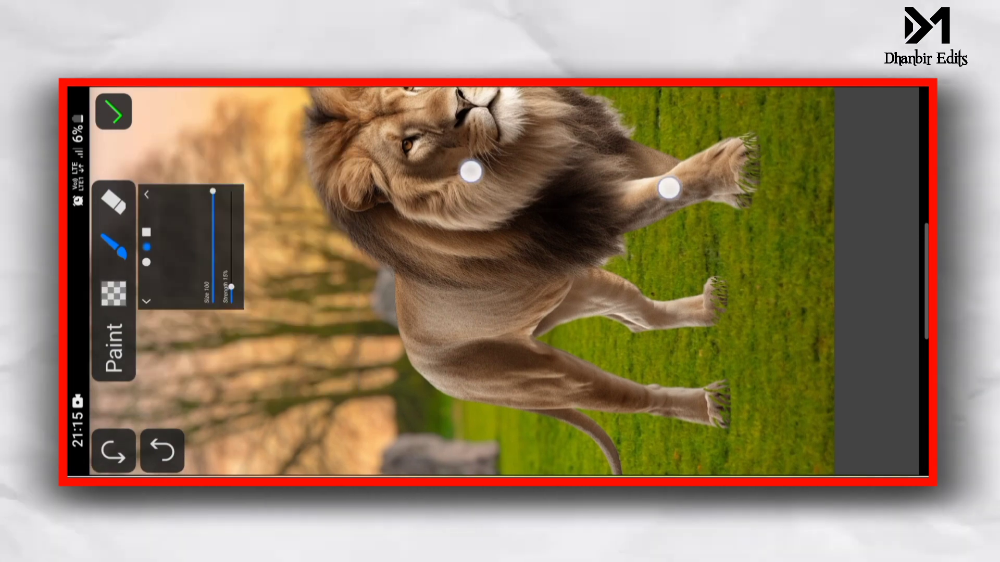
pyautogui.moveTo(815, 368)
pyautogui.mouseDown()
pyautogui.moveTo(835, 245)
pyautogui.moveTo(846, 353)
pyautogui.moveTo(803, 241)
pyautogui.mouseUp()
pyautogui.scroll(-3, 480, 281)
pyautogui.moveTo(807, 297)
pyautogui.mouseDown()
pyautogui.moveTo(848, 270)
pyautogui.moveTo(878, 304)
pyautogui.mouseUp()
# Set a soft eraser tip at 6% strength and apply the paint edits
pyautogui.click(113, 202)
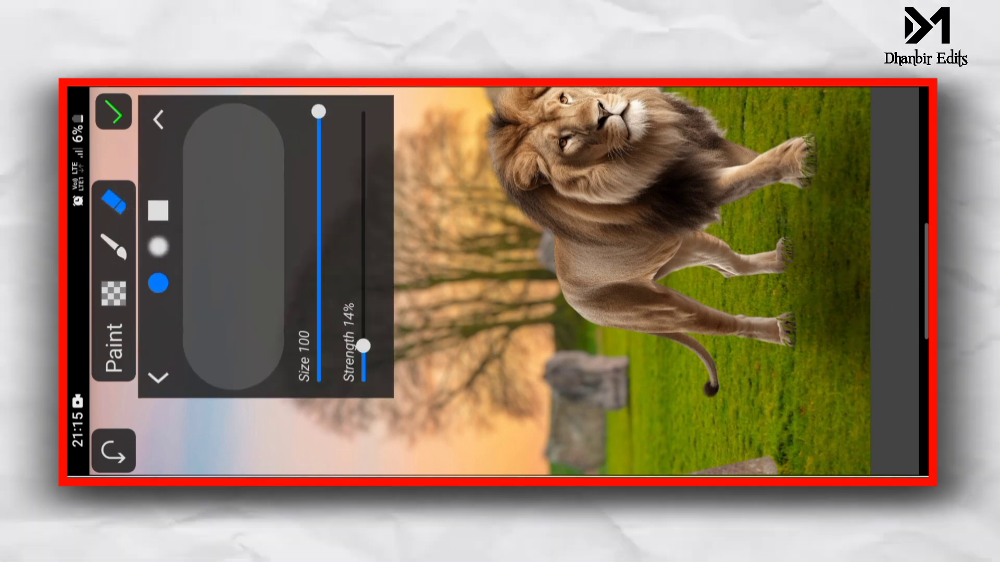
pyautogui.click(158, 246)
pyautogui.moveTo(395, 346); pyautogui.dragTo(396, 367)
pyautogui.click(874, 135)
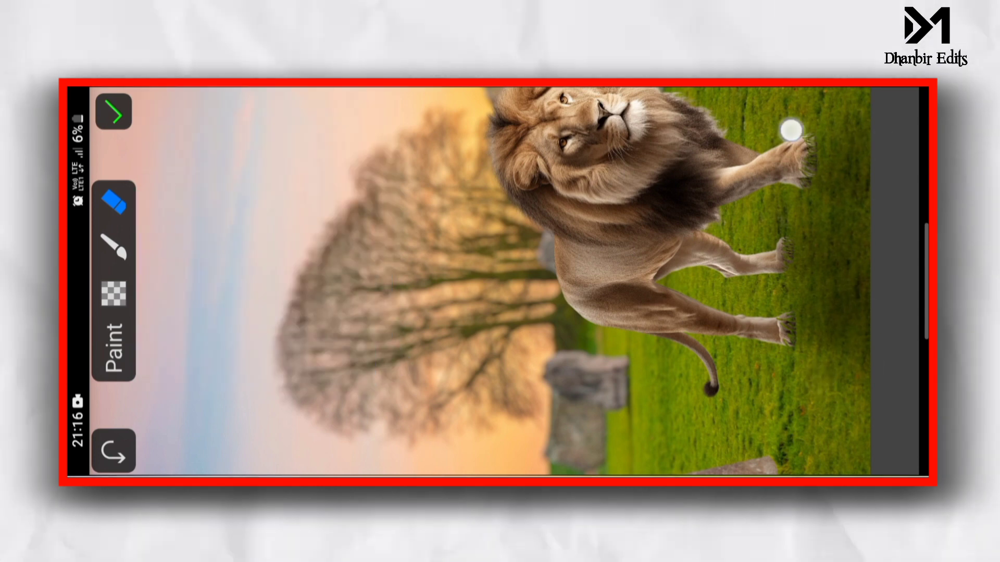
pyautogui.click(114, 112)
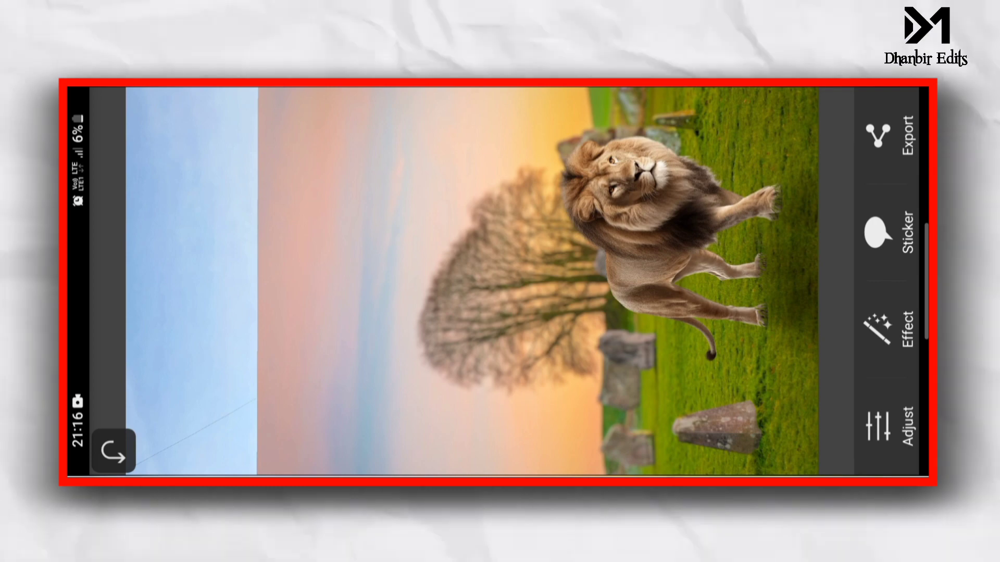
# Insert the photo of the man by the trucks from Recent images, uncropped, over the lion scene
pyautogui.click(888, 329)
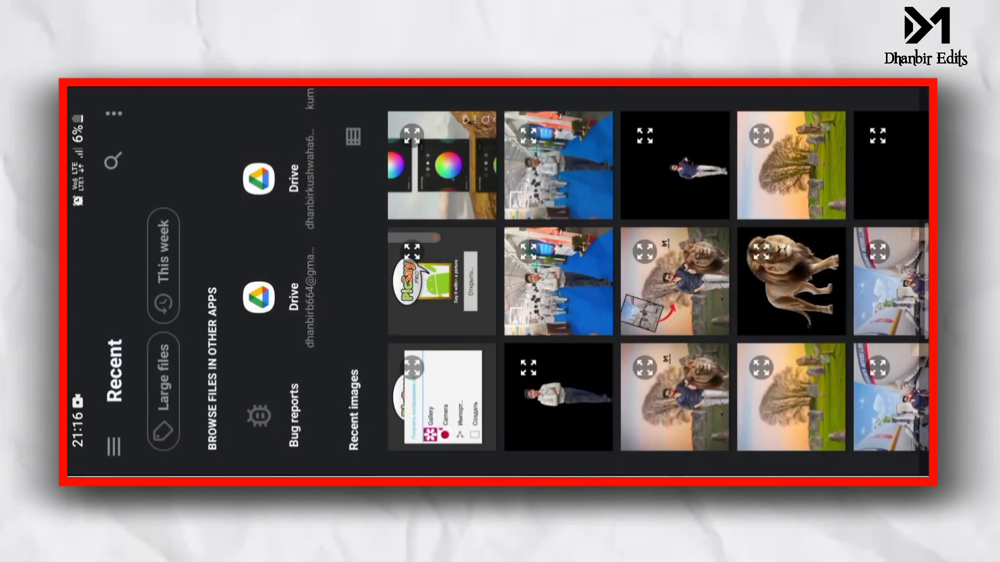
pyautogui.click(241, 266)
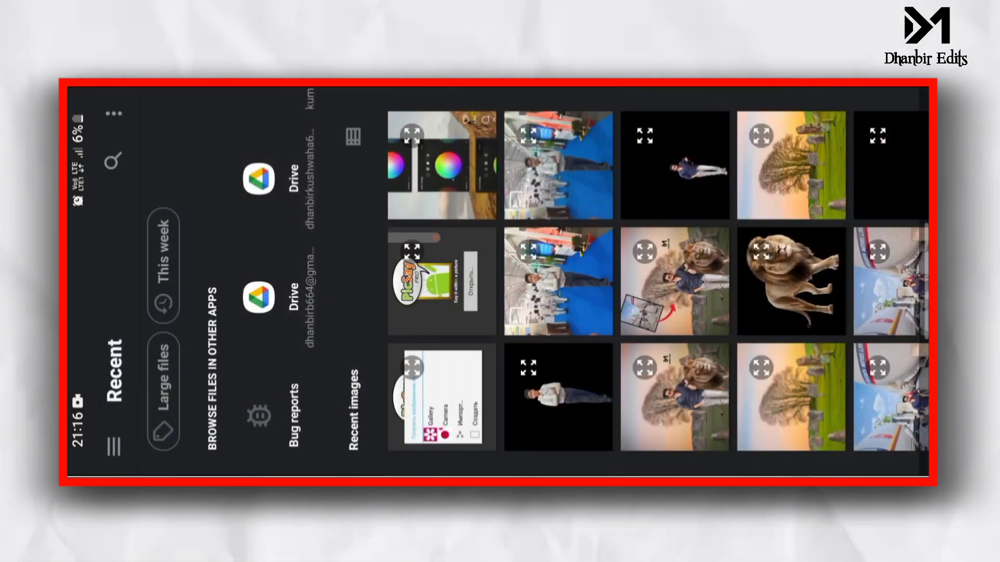
pyautogui.scroll(-5, 500, 281)
pyautogui.click(513, 281)
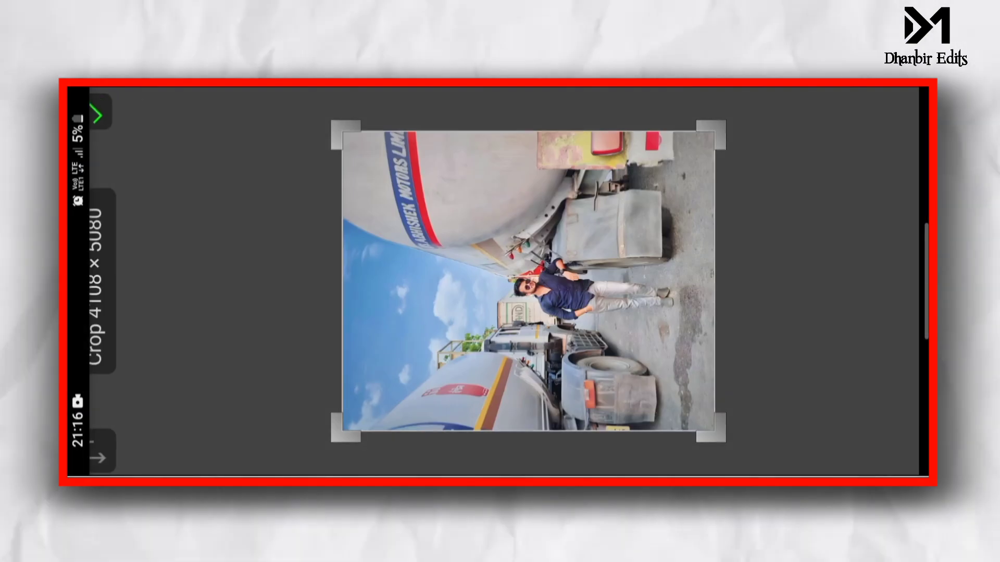
pyautogui.click(97, 114)
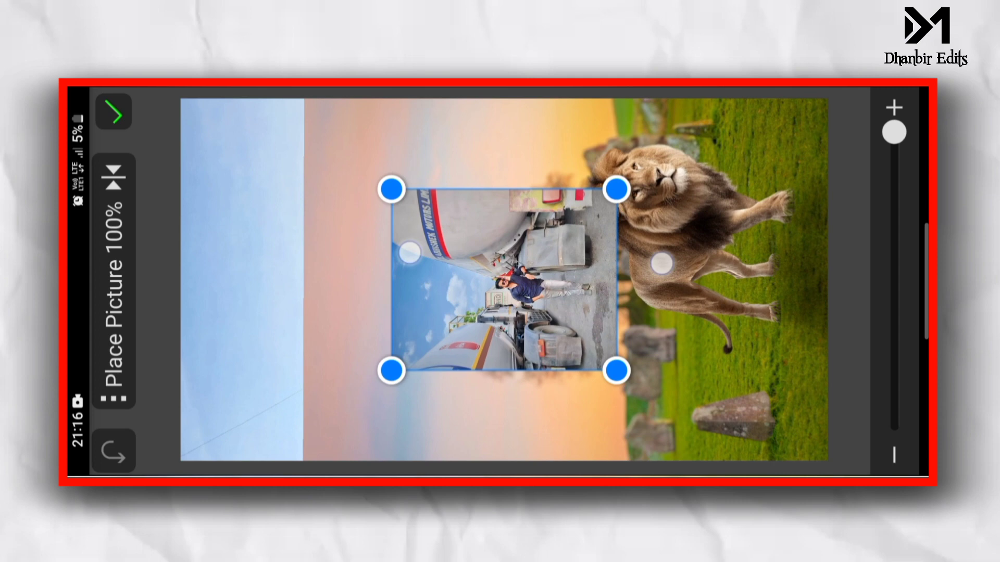
# Enlarge the truck photo, then erase its background with a size 26 eraser to reveal the lion
pyautogui.moveTo(594, 354); pyautogui.dragTo(678, 402)
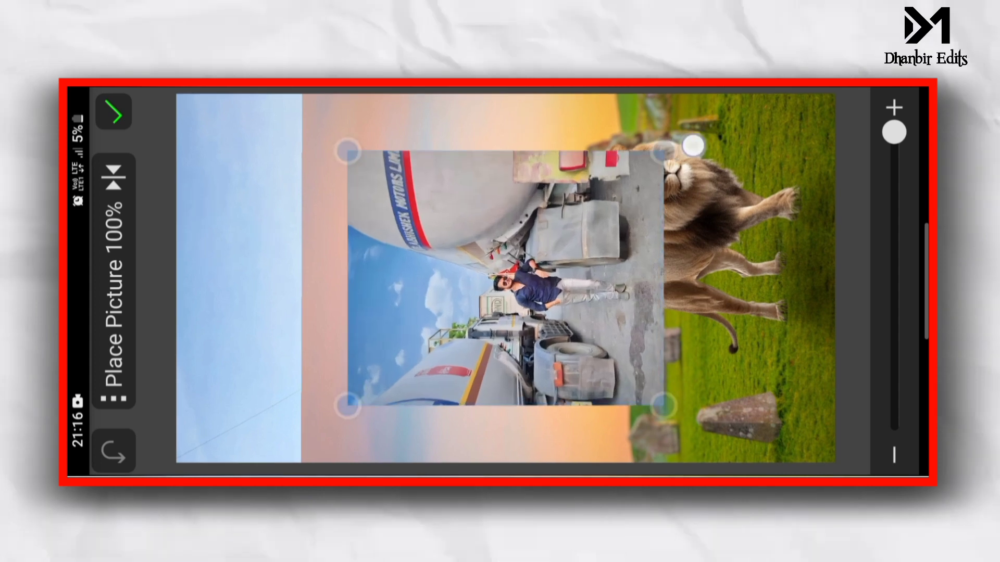
pyautogui.click(113, 112)
pyautogui.moveTo(635, 224)
pyautogui.mouseDown()
pyautogui.moveTo(593, 223)
pyautogui.moveTo(610, 209)
pyautogui.moveTo(395, 198)
pyautogui.mouseUp()
pyautogui.click(114, 192)
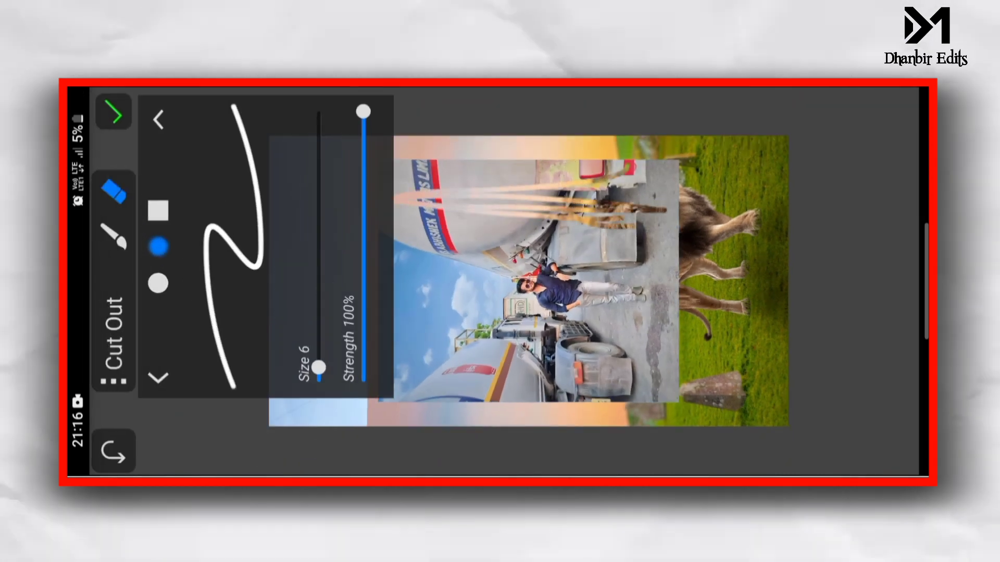
pyautogui.moveTo(319, 361); pyautogui.dragTo(320, 308)
pyautogui.moveTo(672, 187); pyautogui.dragTo(394, 158)
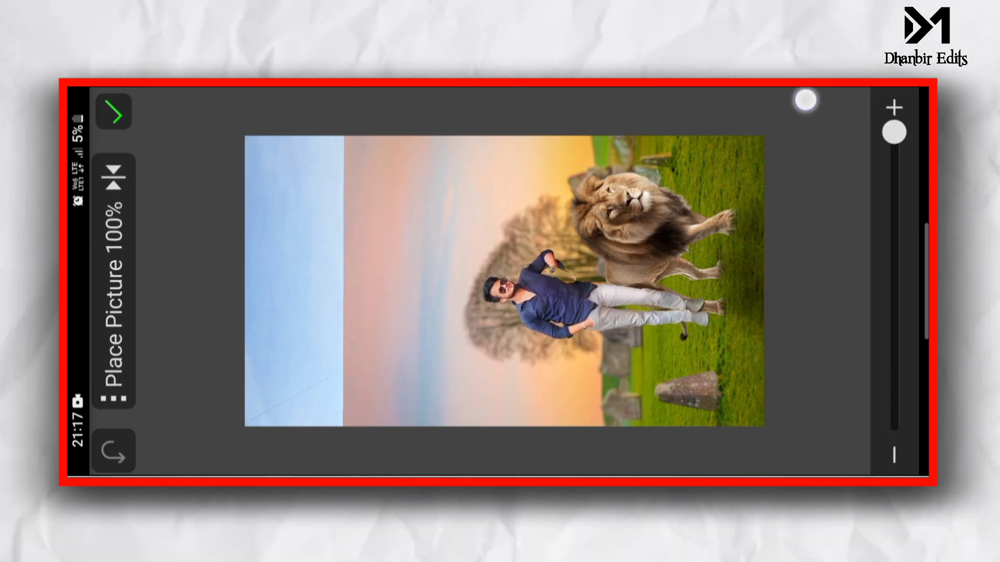
# Move the man down and left onto the grass beside the lion and confirm his position
pyautogui.moveTo(607, 228); pyautogui.dragTo(617, 181)
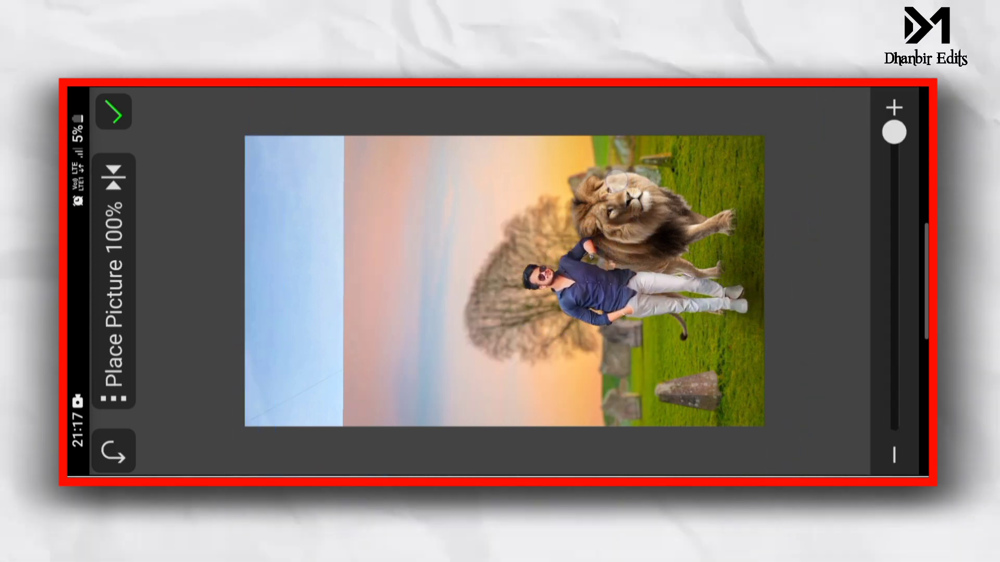
pyautogui.scroll(3, 605, 203)
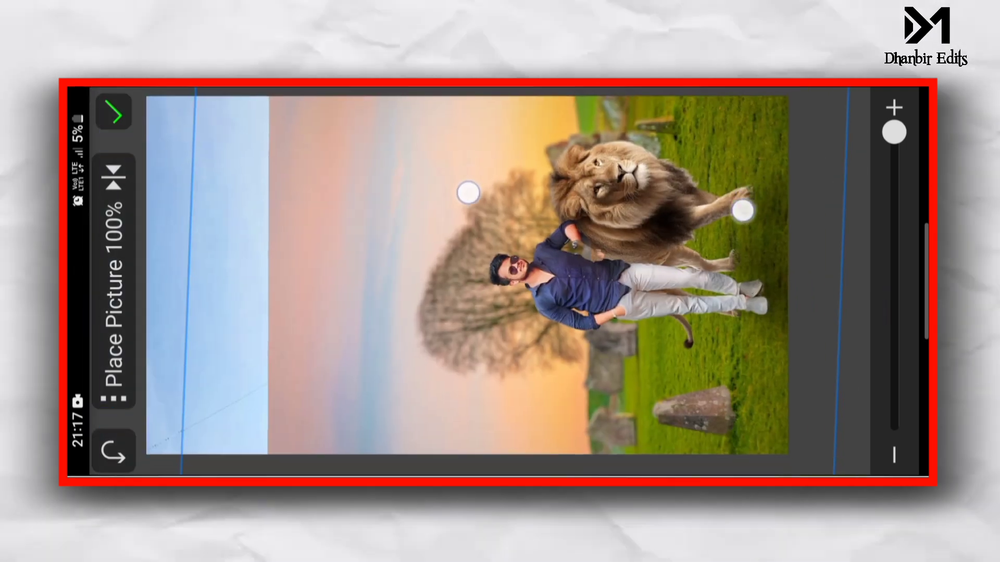
pyautogui.scroll(2, 604, 203)
pyautogui.moveTo(789, 174)
pyautogui.mouseDown()
pyautogui.moveTo(745, 221)
pyautogui.moveTo(815, 152)
pyautogui.moveTo(808, 137)
pyautogui.mouseUp()
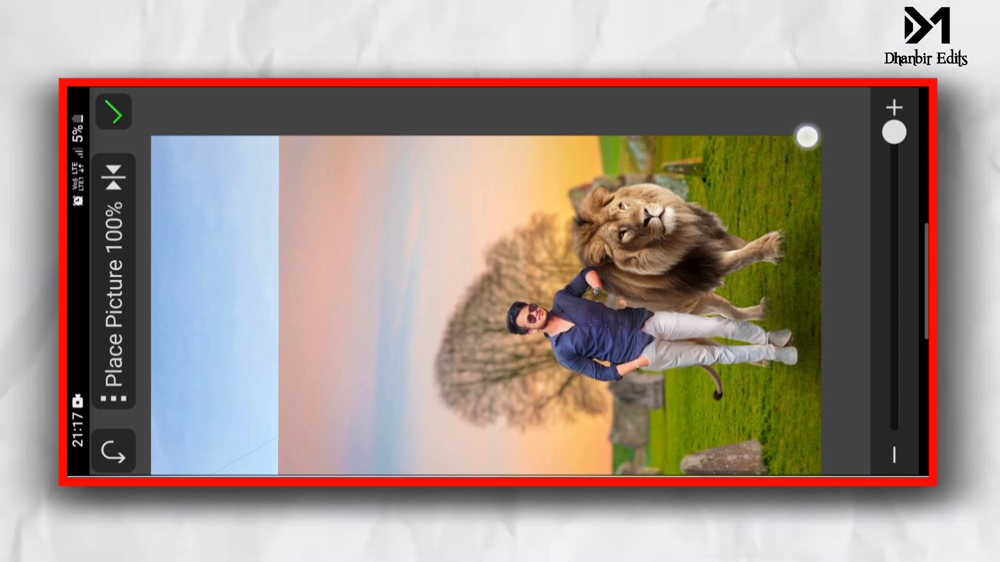
pyautogui.click(113, 112)
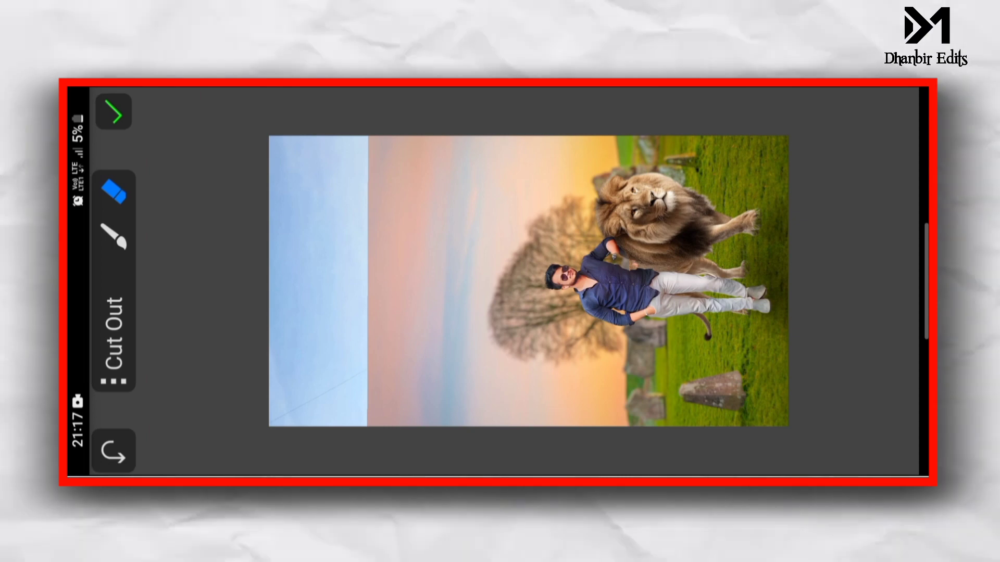
# Erase the man's shoe edges with a slightly larger eraser so grass overlaps his feet, then finish the cutout
pyautogui.click(113, 192)
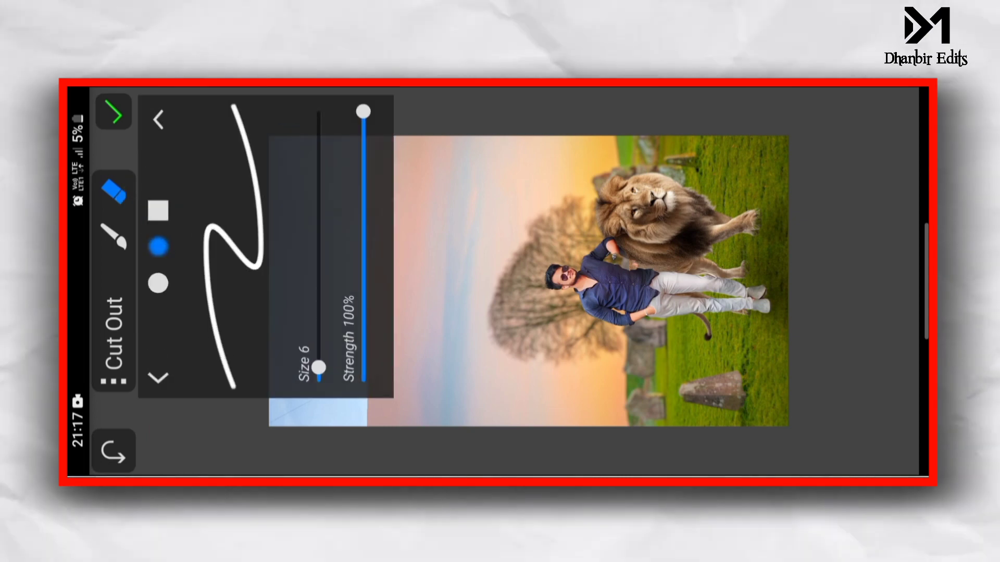
pyautogui.moveTo(318, 371); pyautogui.dragTo(352, 369)
pyautogui.scroll(3, 564, 207)
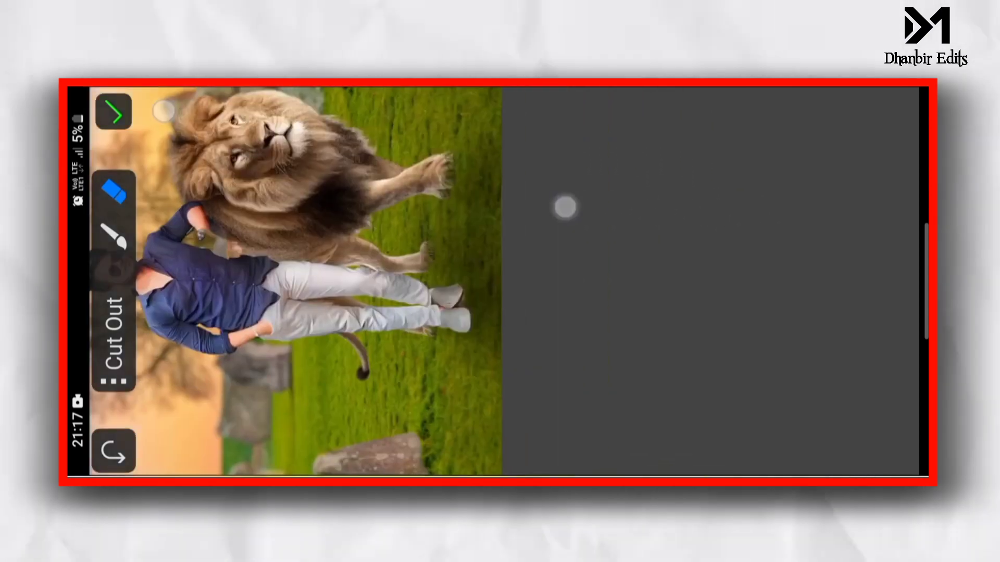
pyautogui.scroll(3, 622, 261)
pyautogui.moveTo(821, 321)
pyautogui.mouseDown()
pyautogui.moveTo(803, 324)
pyautogui.moveTo(826, 380)
pyautogui.moveTo(748, 408)
pyautogui.moveTo(755, 301)
pyautogui.moveTo(760, 328)
pyautogui.mouseUp()
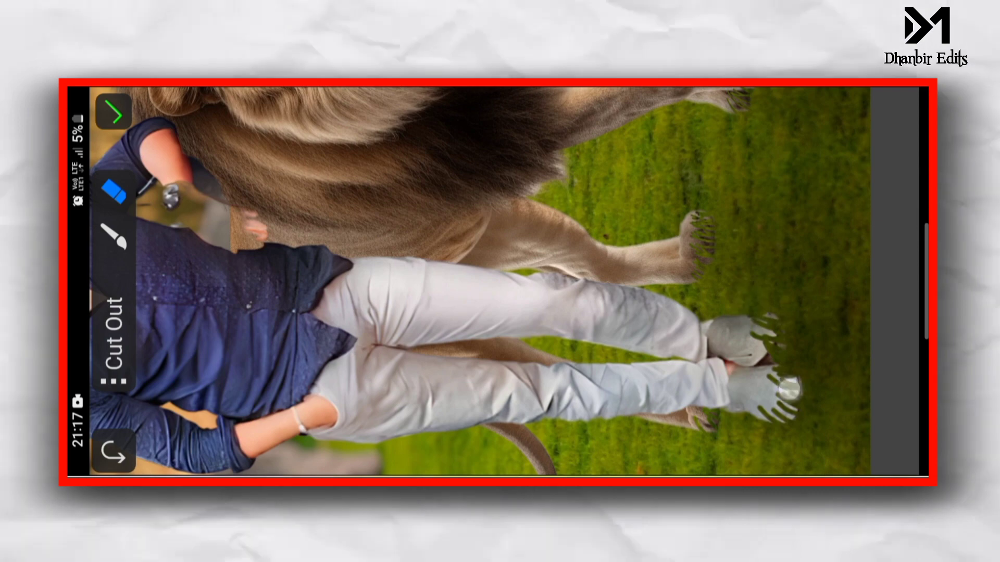
pyautogui.moveTo(786, 389); pyautogui.dragTo(796, 411)
pyautogui.click(113, 111)
# Answer the Save Cutout prompt and start Paint with black colour at 100% opacity
pyautogui.click(580, 357)
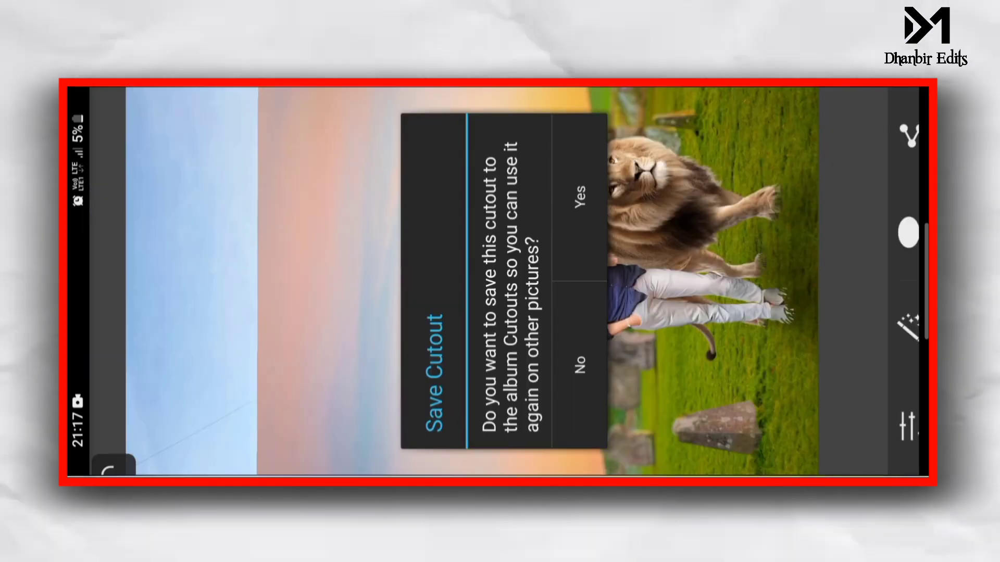
pyautogui.click(878, 328)
pyautogui.click(225, 448)
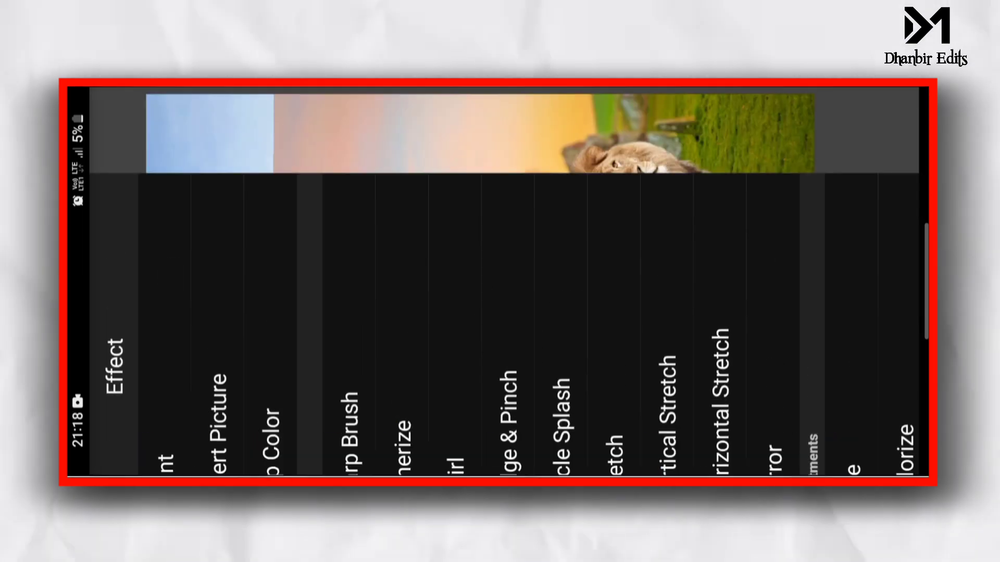
pyautogui.click(113, 293)
pyautogui.moveTo(355, 389); pyautogui.dragTo(355, 162)
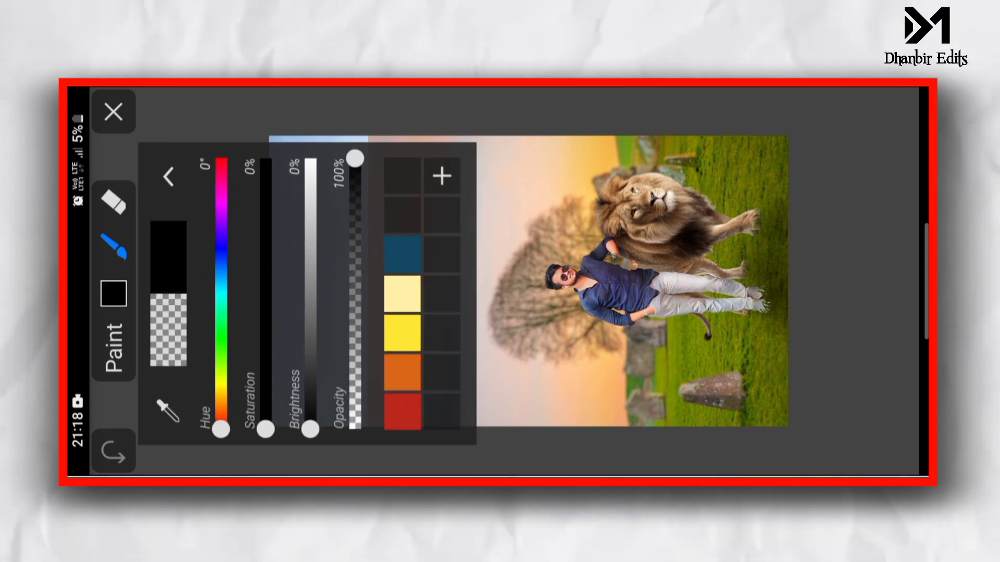
pyautogui.click(169, 177)
# Paint faint black shading with a size 63, about 12% strength brush and apply it
pyautogui.click(113, 245)
pyautogui.moveTo(363, 111); pyautogui.dragTo(319, 212)
pyautogui.moveTo(374, 154)
pyautogui.mouseDown()
pyautogui.moveTo(397, 308)
pyautogui.moveTo(448, 348)
pyautogui.mouseUp()
pyautogui.scroll(3, 474, 194)
pyautogui.moveTo(646, 225); pyautogui.dragTo(865, 225)
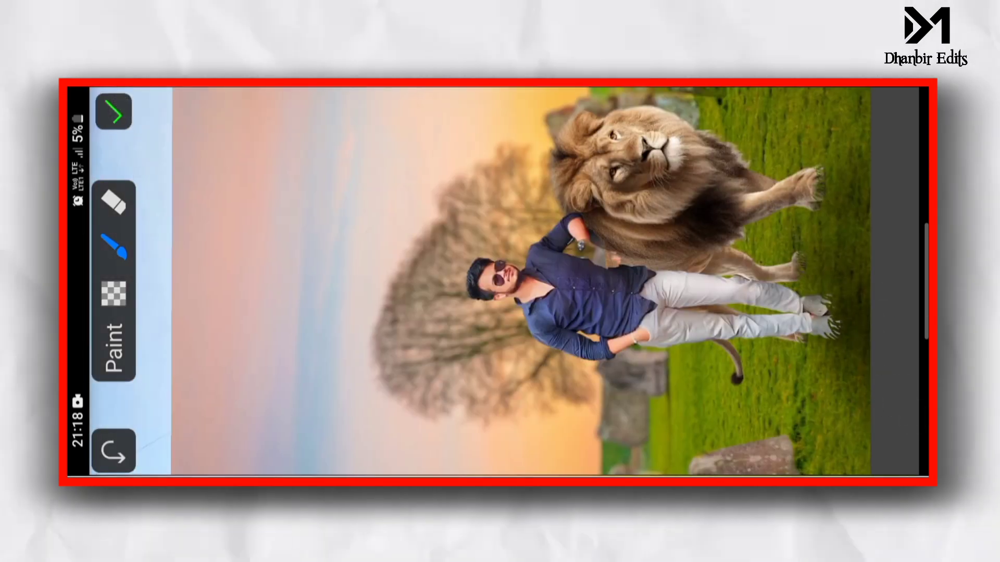
pyautogui.click(113, 111)
# Crop the blue strip off the picture's left side and export the composite to Lightroom
pyautogui.click(898, 417)
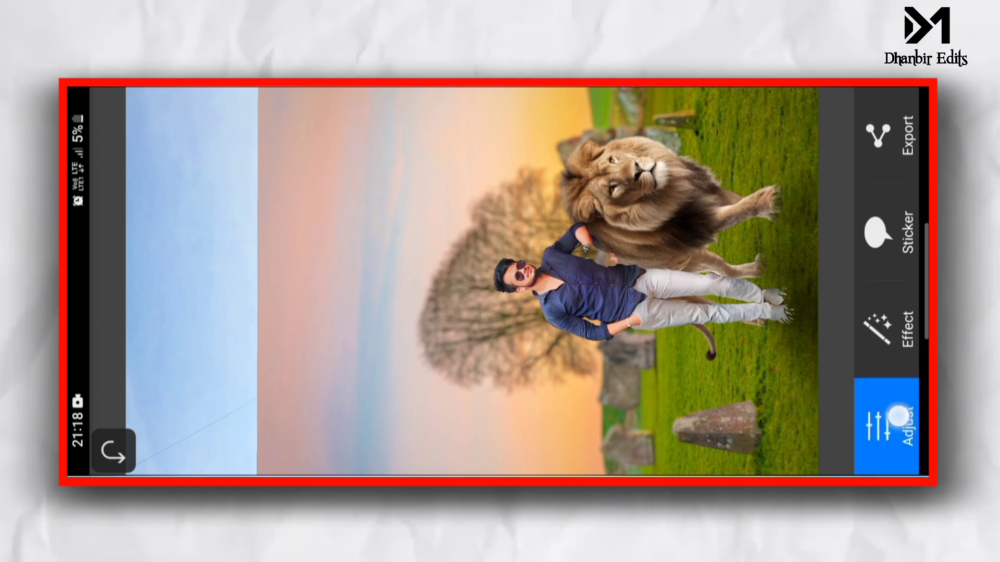
pyautogui.click(486, 365)
pyautogui.moveTo(234, 127); pyautogui.dragTo(357, 111)
pyautogui.click(122, 96)
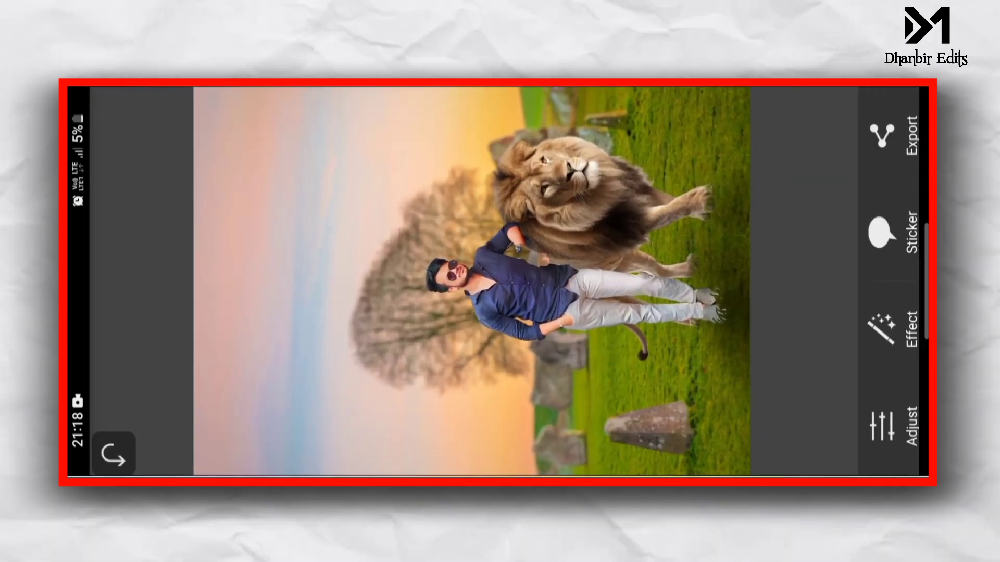
pyautogui.click(892, 135)
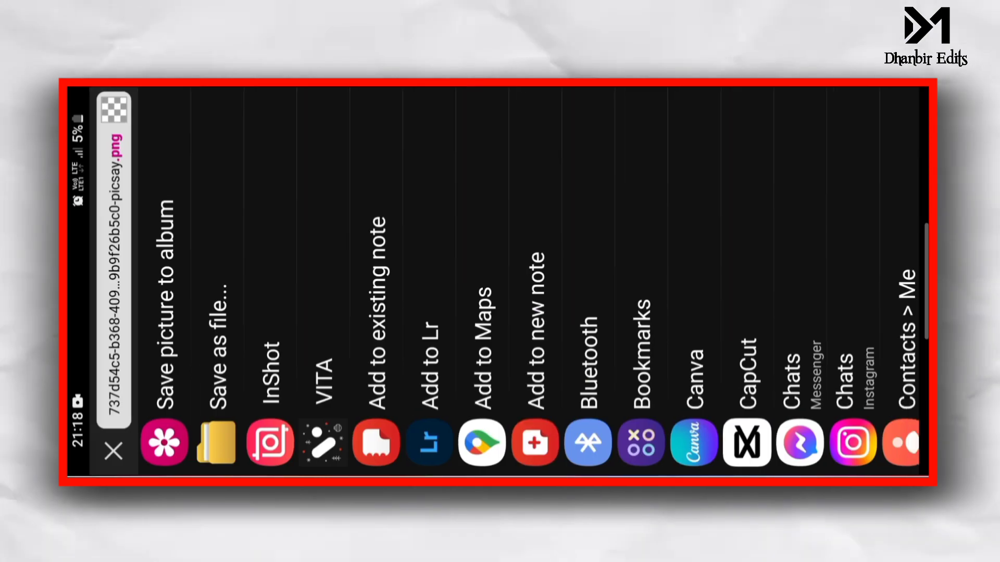
pyautogui.click(432, 290)
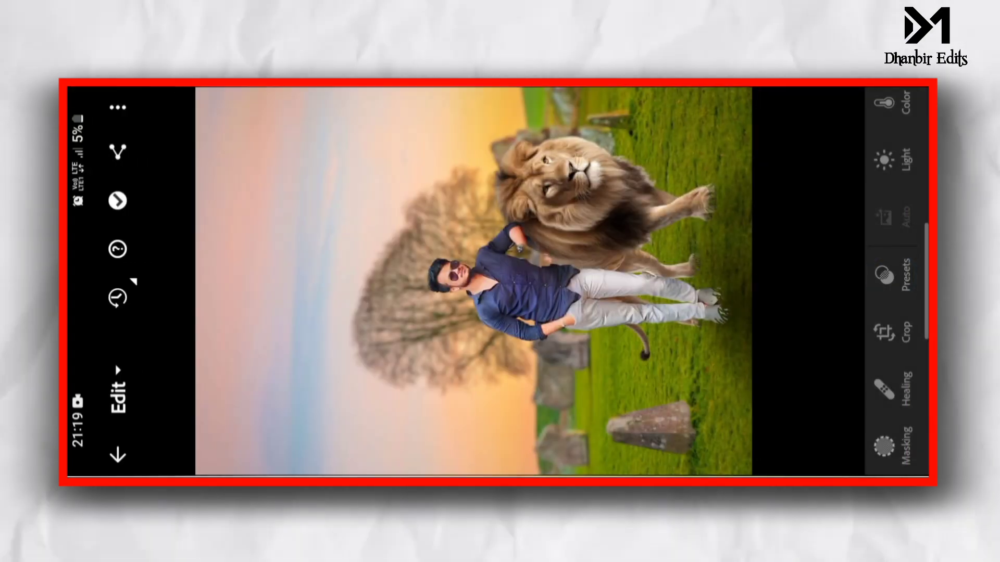
# Lower Highlights to -37 in the Light panel
pyautogui.click(906, 145)
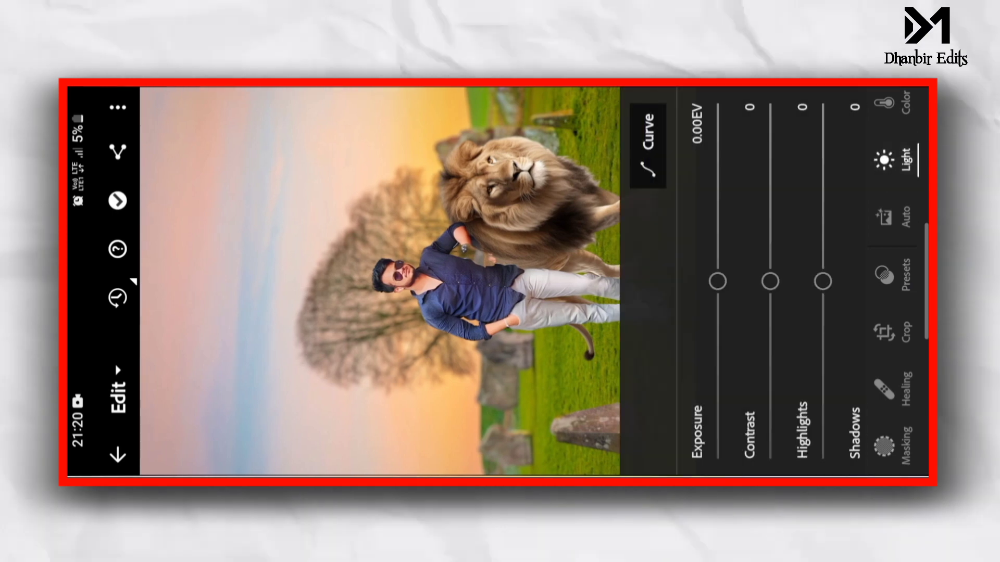
pyautogui.moveTo(771, 205); pyautogui.dragTo(719, 205)
pyautogui.moveTo(771, 281)
pyautogui.mouseDown()
pyautogui.moveTo(826, 413)
pyautogui.moveTo(804, 107)
pyautogui.moveTo(879, 391)
pyautogui.mouseUp()
pyautogui.moveTo(763, 347); pyautogui.dragTo(763, 347)
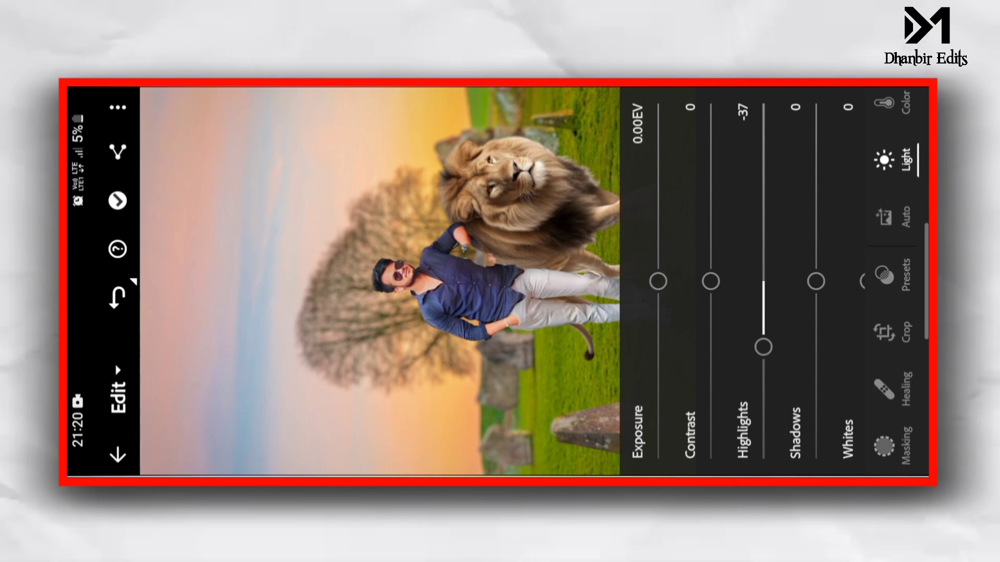
pyautogui.scroll(-2, 740, 282)
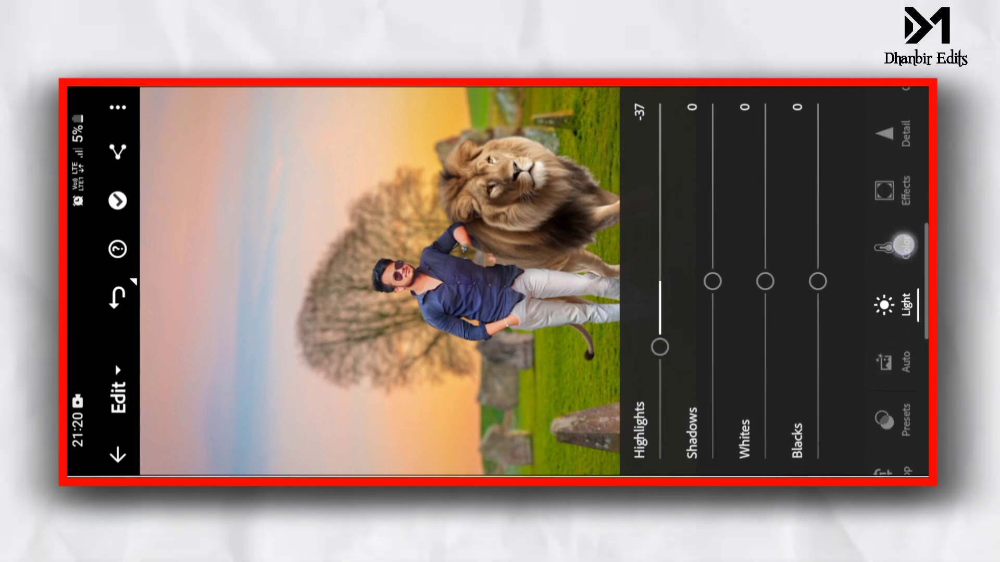
# In Color Mix, desaturate yellows to about -46, desaturate greens and set green hue to 34
pyautogui.click(904, 245)
pyautogui.click(656, 142)
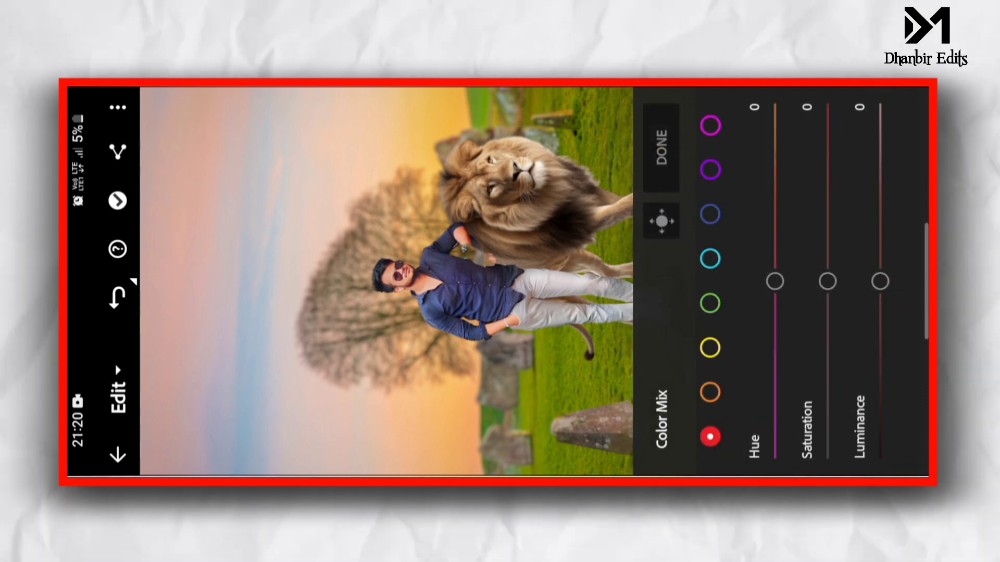
pyautogui.moveTo(770, 174); pyautogui.dragTo(855, 319)
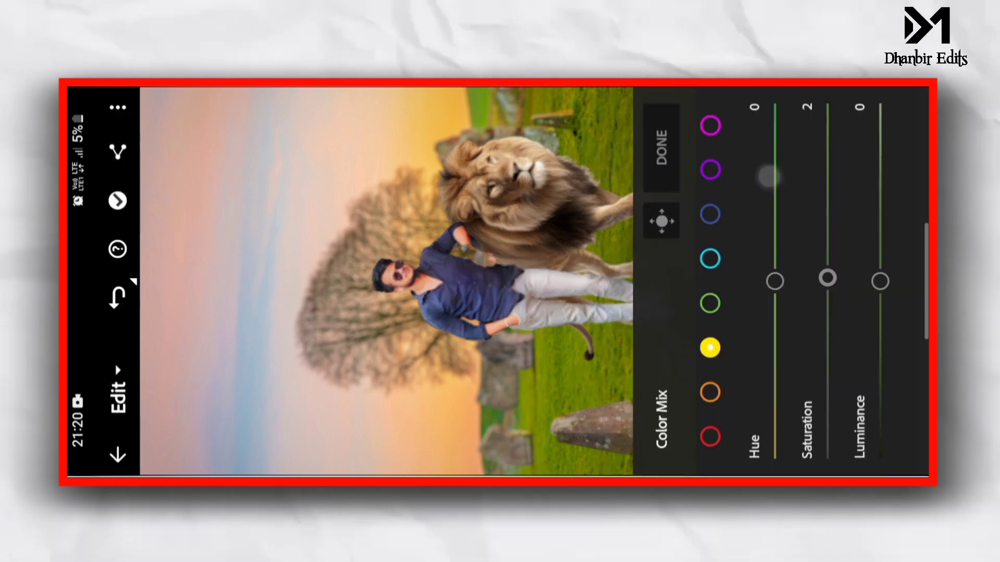
pyautogui.moveTo(875, 383); pyautogui.dragTo(886, 395)
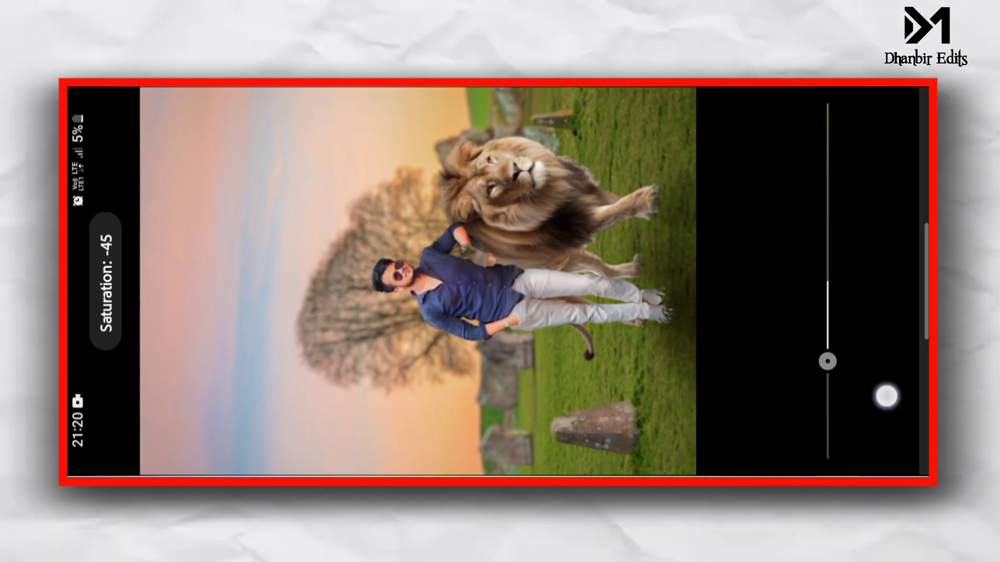
pyautogui.click(710, 303)
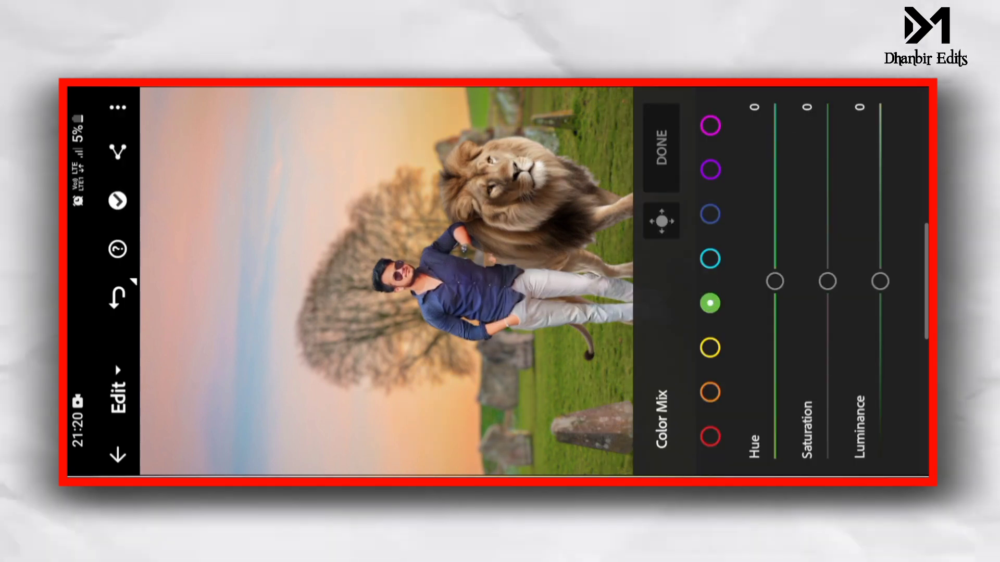
pyautogui.moveTo(865, 292); pyautogui.dragTo(868, 408)
pyautogui.moveTo(775, 281)
pyautogui.mouseDown()
pyautogui.moveTo(794, 125)
pyautogui.moveTo(848, 237)
pyautogui.mouseUp()
pyautogui.moveTo(826, 396); pyautogui.dragTo(849, 430)
# Desaturate cyans to -87, blues to -72 and reduce orange saturation, then close Mix
pyautogui.click(710, 259)
pyautogui.moveTo(827, 281); pyautogui.dragTo(838, 441)
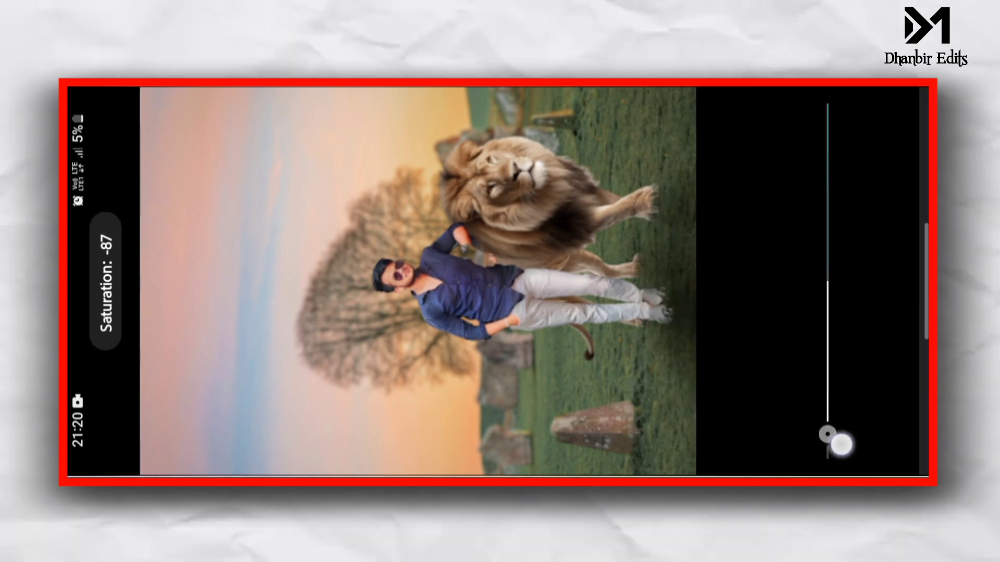
pyautogui.click(710, 214)
pyautogui.moveTo(830, 276)
pyautogui.mouseDown()
pyautogui.moveTo(837, 420)
pyautogui.moveTo(856, 183)
pyautogui.moveTo(852, 218)
pyautogui.mouseUp()
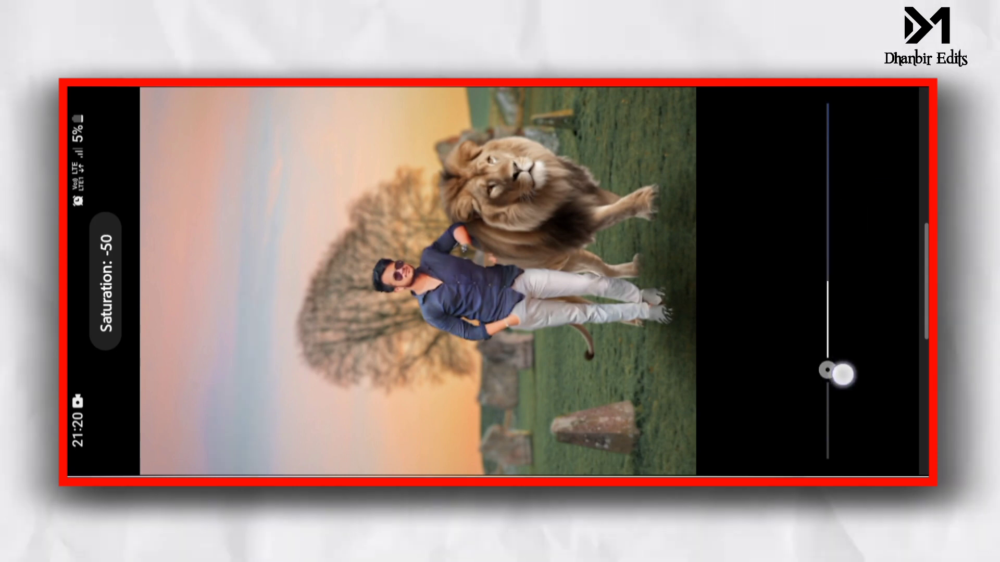
pyautogui.moveTo(843, 374); pyautogui.dragTo(830, 409)
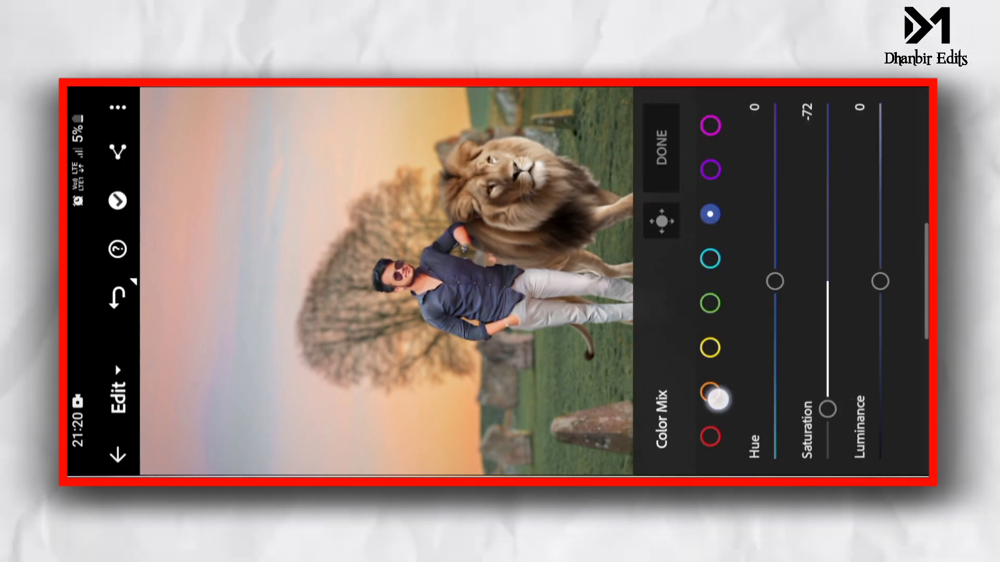
pyautogui.click(711, 392)
pyautogui.moveTo(828, 281)
pyautogui.mouseDown()
pyautogui.moveTo(837, 272)
pyautogui.moveTo(828, 319)
pyautogui.mouseUp()
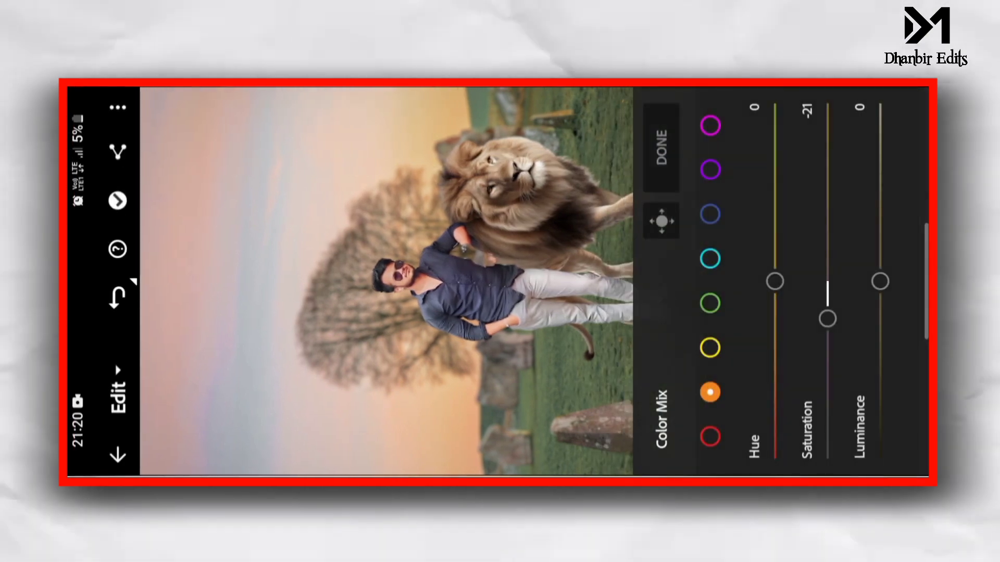
pyautogui.click(662, 148)
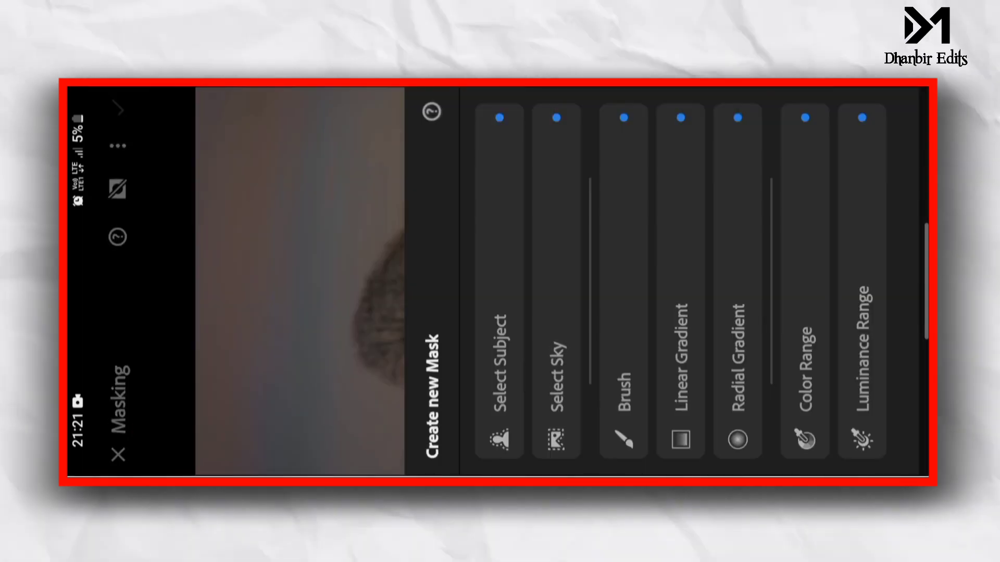
# Create a radial gradient mask stretched over the man's face and body
pyautogui.click(737, 227)
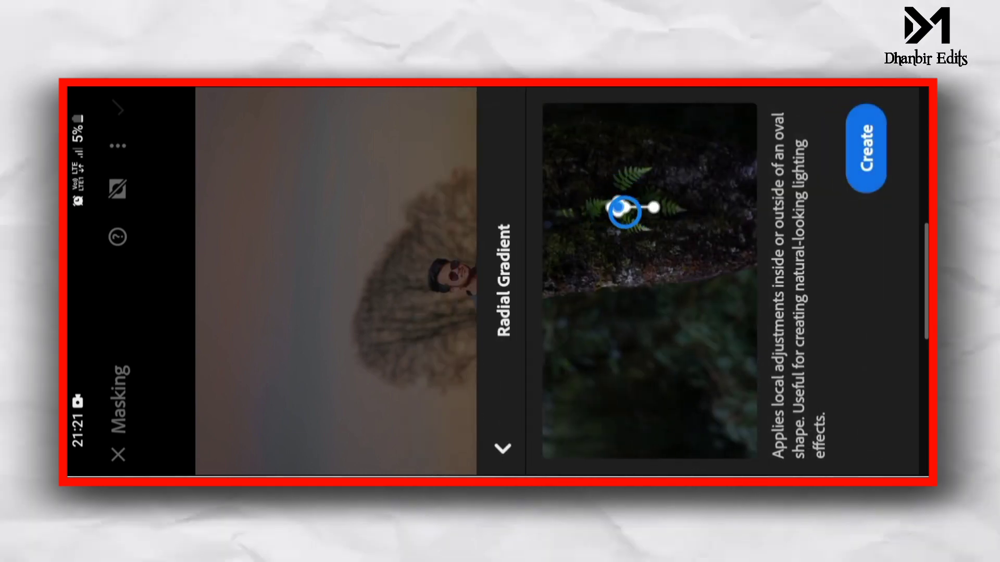
pyautogui.click(864, 149)
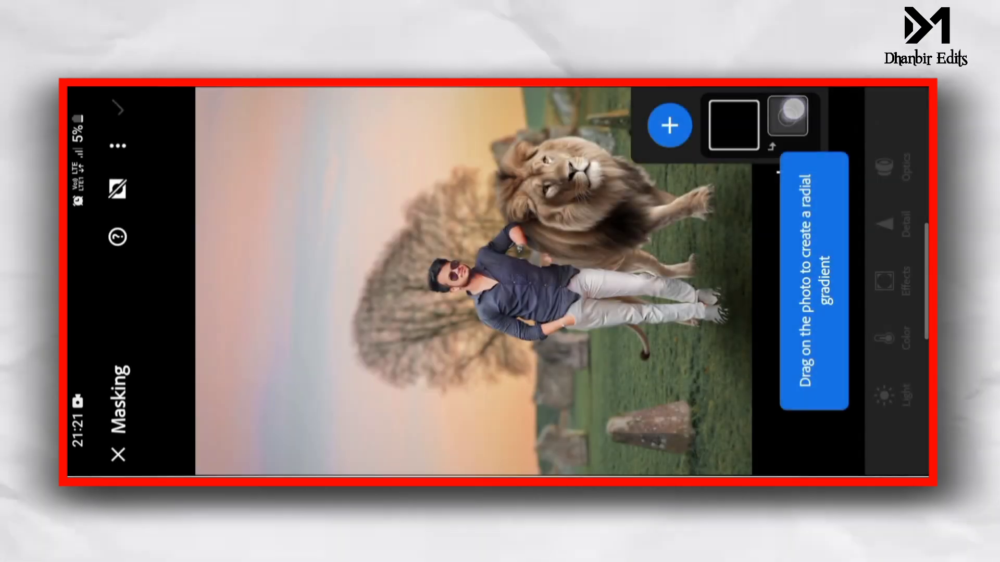
pyautogui.moveTo(457, 267); pyautogui.dragTo(506, 269)
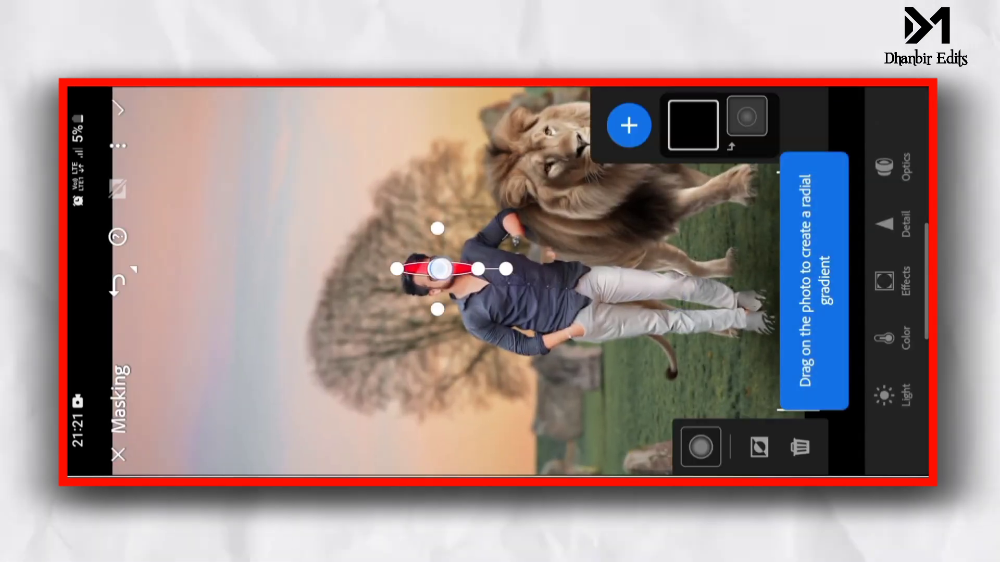
pyautogui.moveTo(440, 269)
pyautogui.mouseDown()
pyautogui.moveTo(424, 290)
pyautogui.moveTo(444, 270)
pyautogui.moveTo(852, 297)
pyautogui.moveTo(868, 322)
pyautogui.mouseUp()
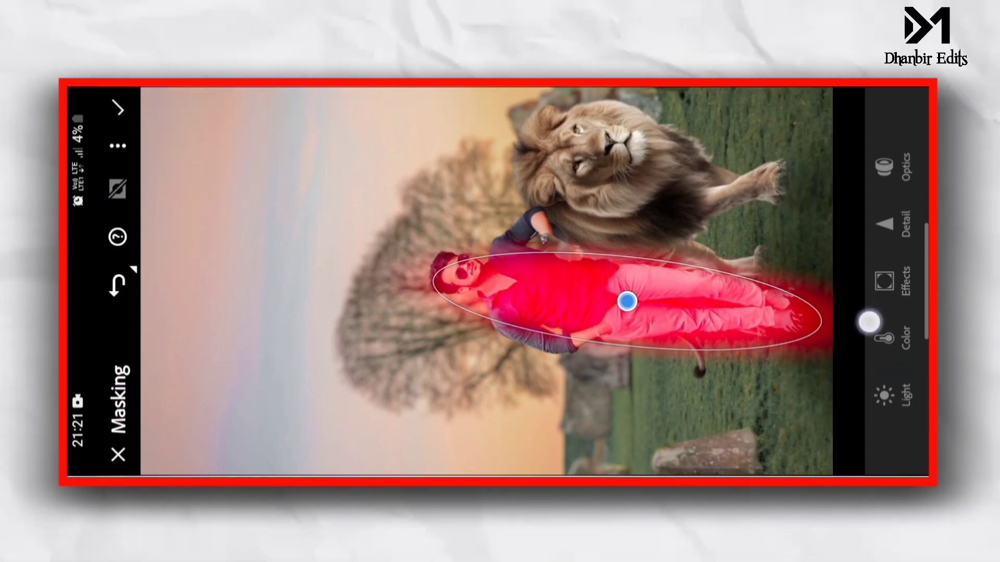
pyautogui.moveTo(437, 272)
pyautogui.mouseDown()
pyautogui.moveTo(399, 257)
pyautogui.moveTo(361, 264)
pyautogui.mouseUp()
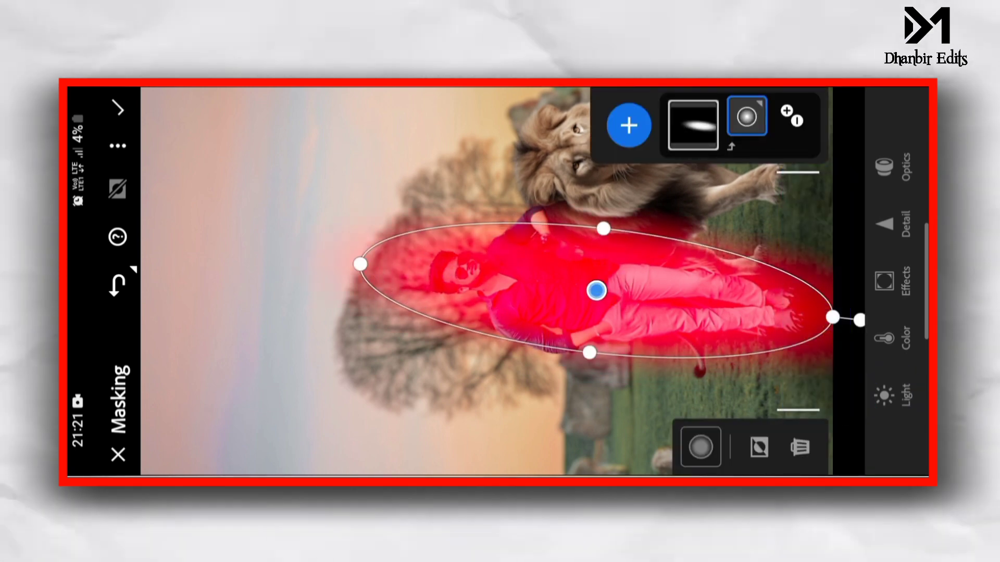
# Set the mask's Temp to 21 and Hue to 11.1, then confirm it
pyautogui.click(891, 339)
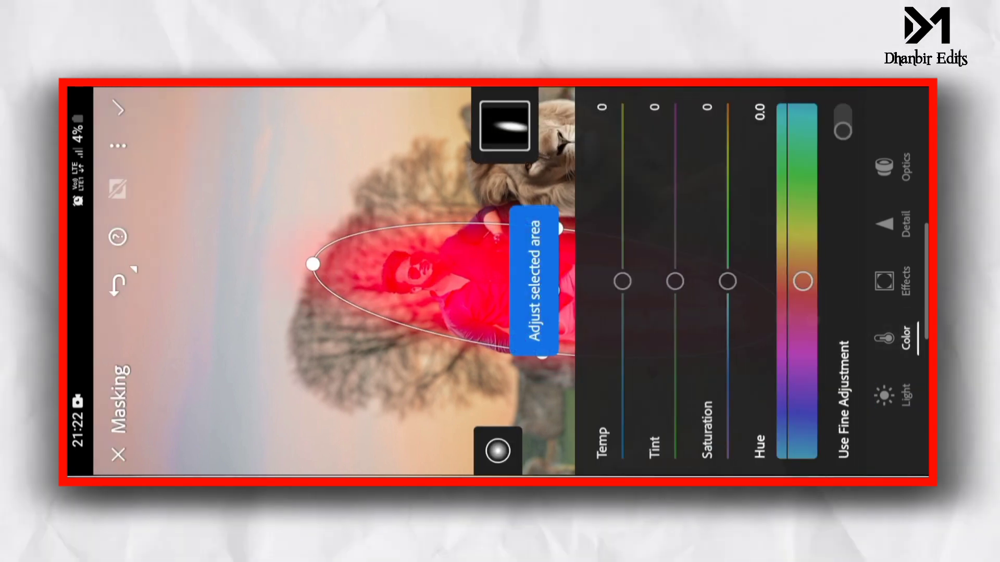
pyautogui.moveTo(638, 270)
pyautogui.mouseDown()
pyautogui.moveTo(654, 109)
pyautogui.moveTo(671, 117)
pyautogui.moveTo(677, 201)
pyautogui.moveTo(647, 232)
pyautogui.mouseUp()
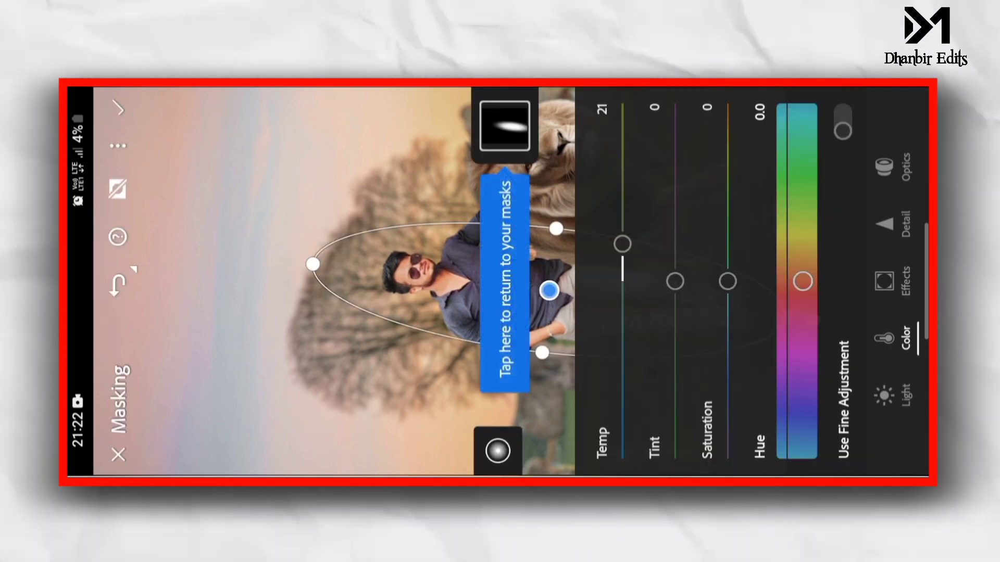
pyautogui.moveTo(803, 281)
pyautogui.mouseDown()
pyautogui.moveTo(770, 257)
pyautogui.moveTo(799, 279)
pyautogui.moveTo(826, 268)
pyautogui.moveTo(828, 203)
pyautogui.moveTo(828, 234)
pyautogui.moveTo(828, 212)
pyautogui.mouseUp()
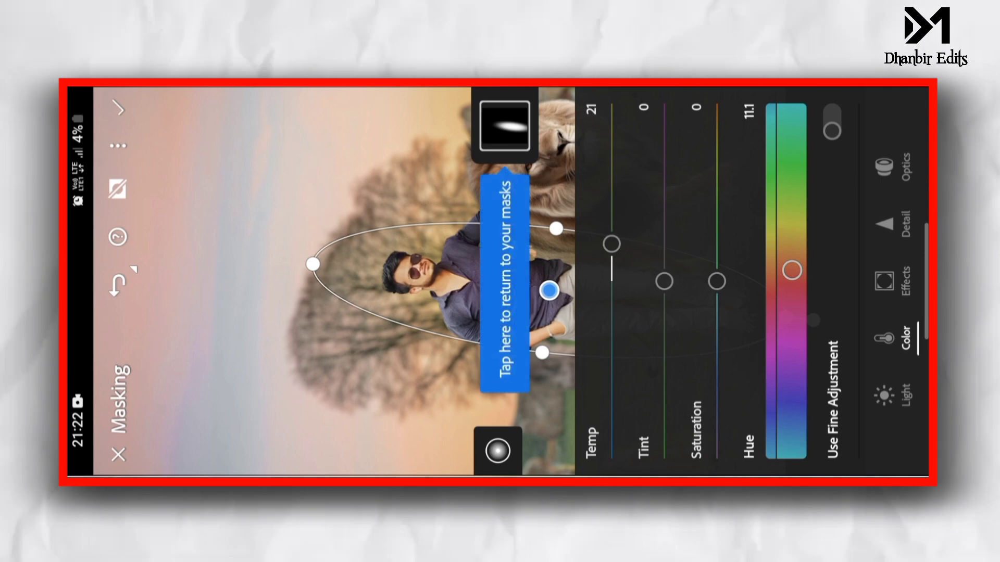
pyautogui.click(896, 281)
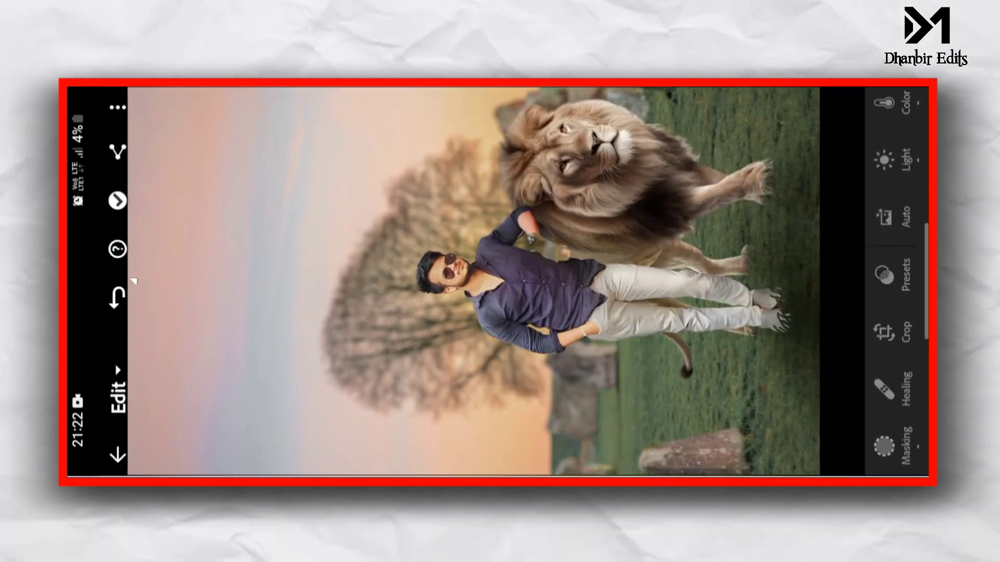
# Raise Clarity to 10 in Effects and view the graded composite full-screen
pyautogui.scroll(5, 896, 282)
pyautogui.click(884, 272)
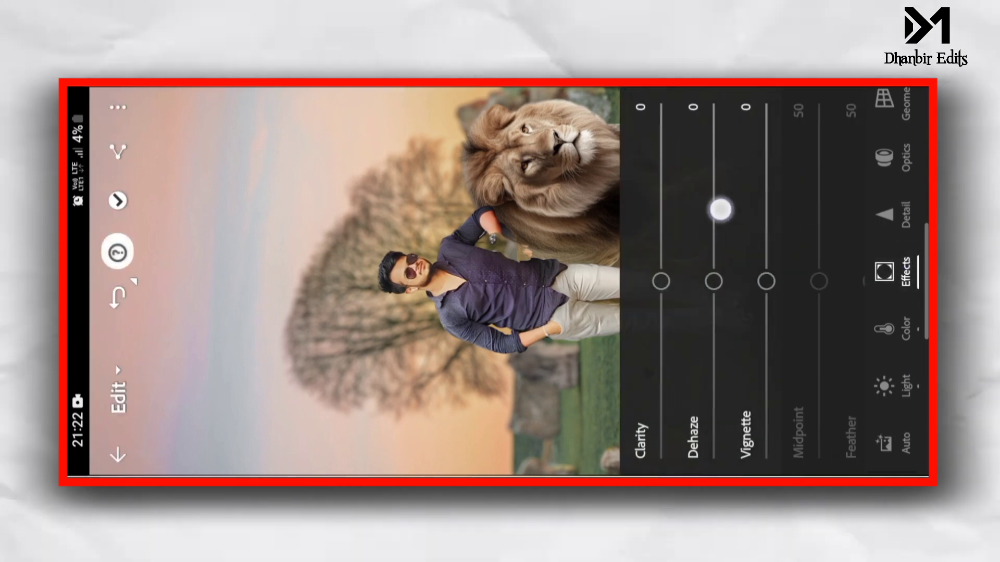
pyautogui.hscroll(10, 742, 260)
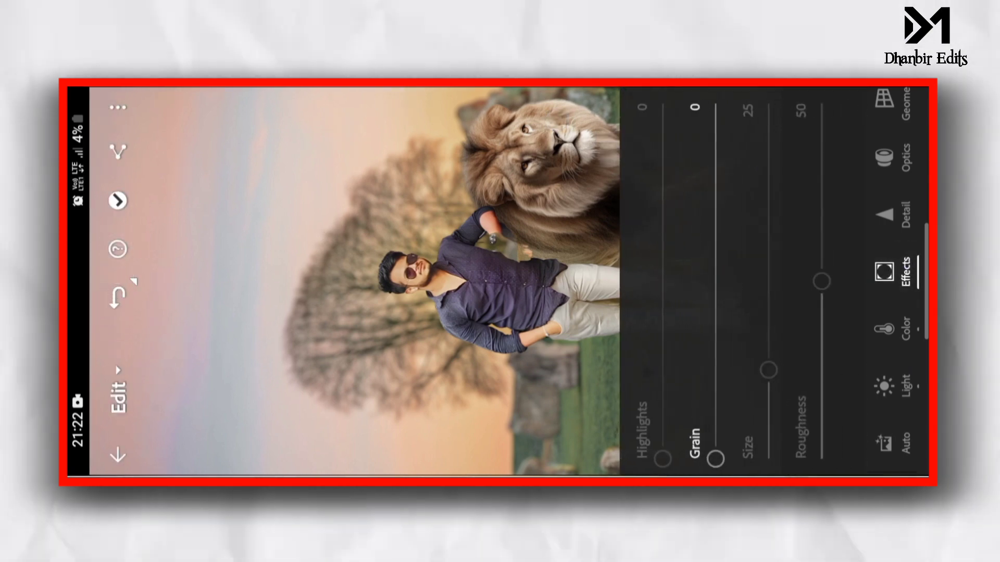
pyautogui.hscroll(-10, 742, 261)
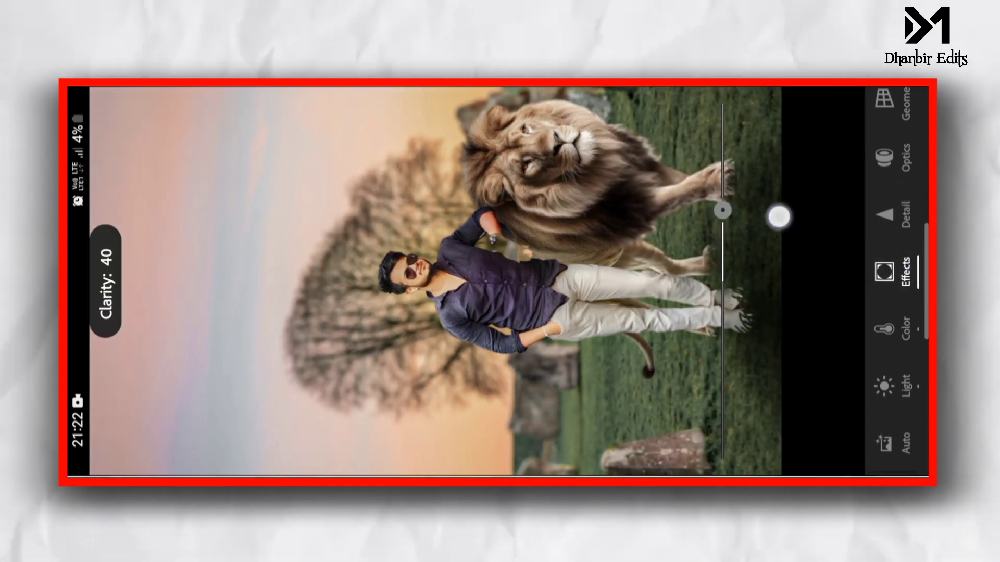
pyautogui.moveTo(742, 260); pyautogui.dragTo(784, 242)
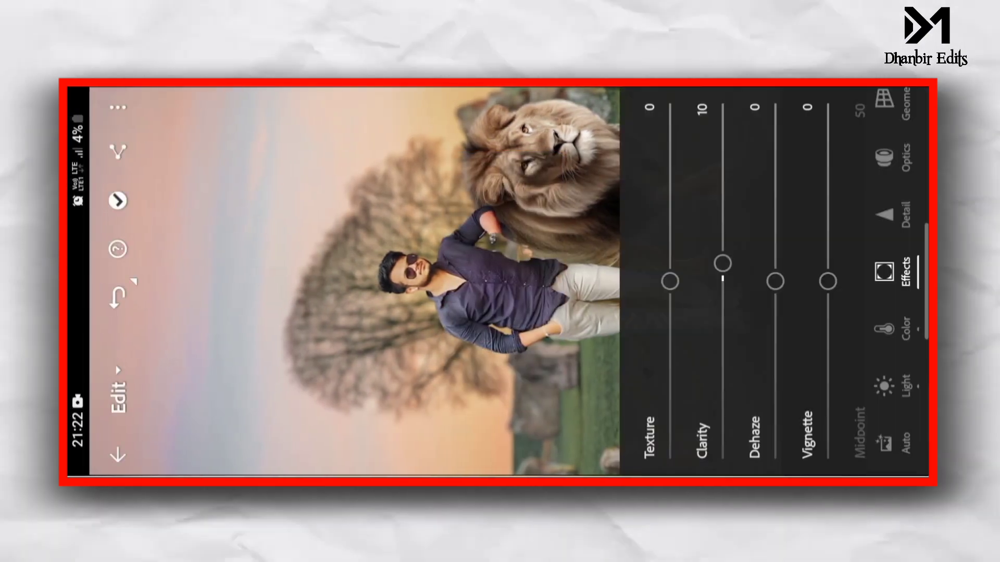
pyautogui.click(117, 107)
pyautogui.click(402, 118)
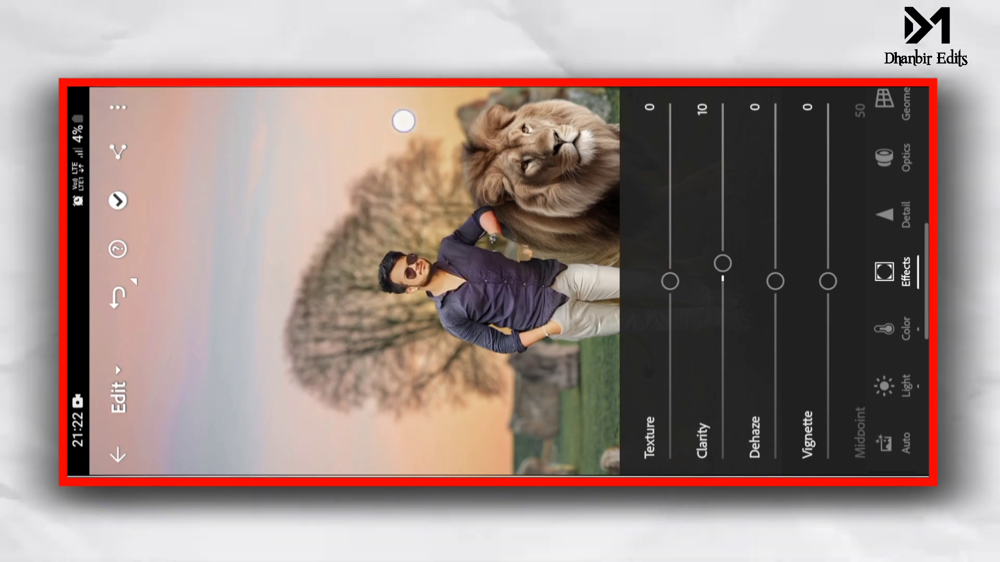
pyautogui.click(395, 111)
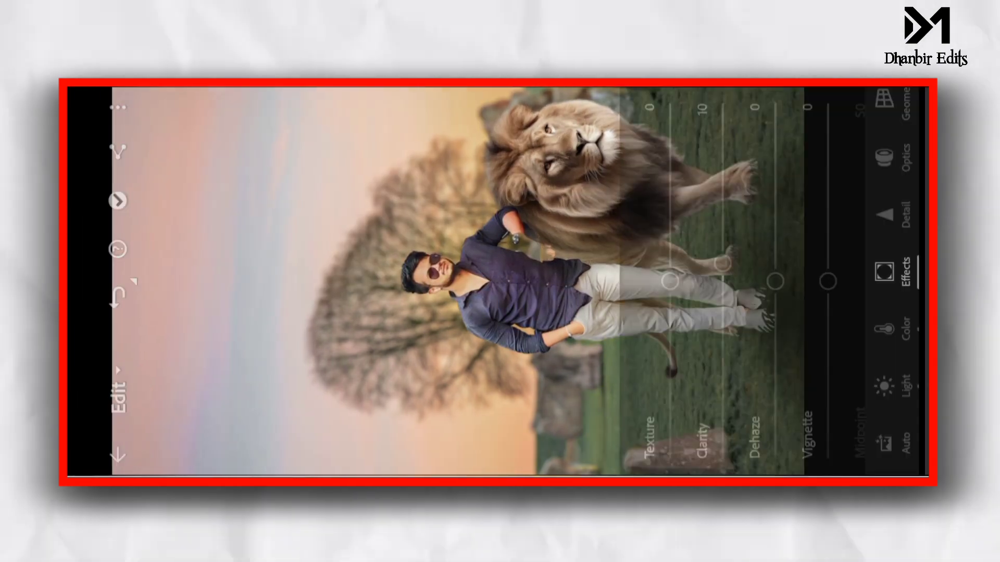